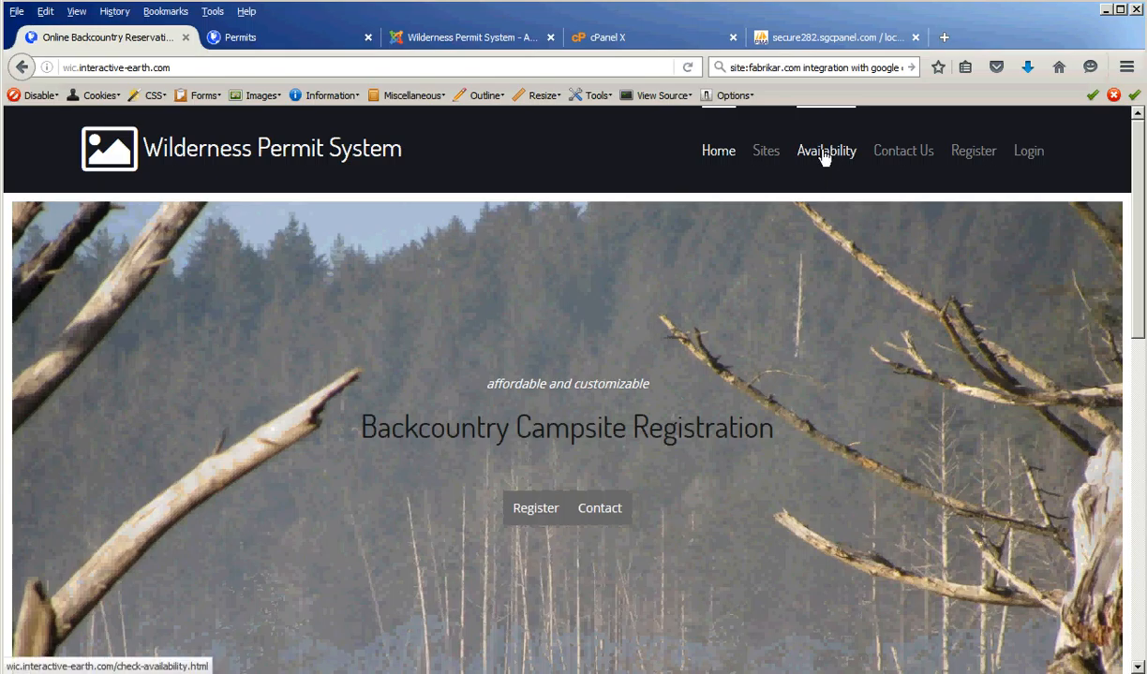
- Check Cascade Rock Trail availability in Elwha on 2016-05-25: group size 12, no quota, no stock
{"action": "left_click", "coordinate": [824, 159]}
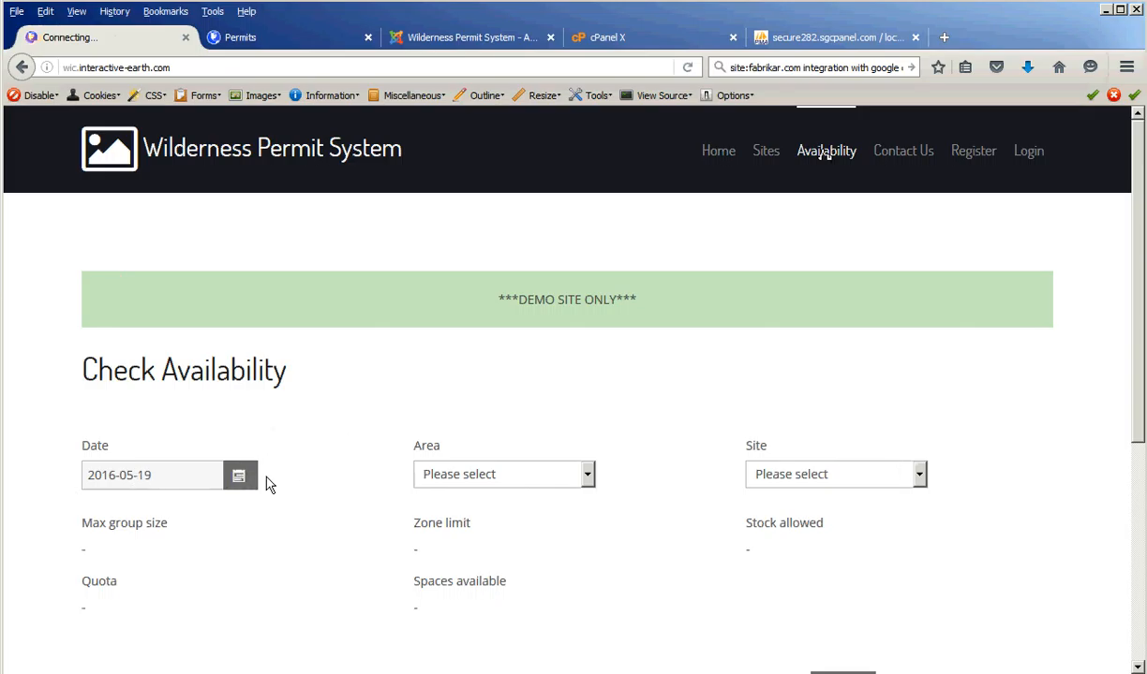
{"action": "left_click", "coordinate": [239, 476]}
{"action": "left_click", "coordinate": [149, 389]}
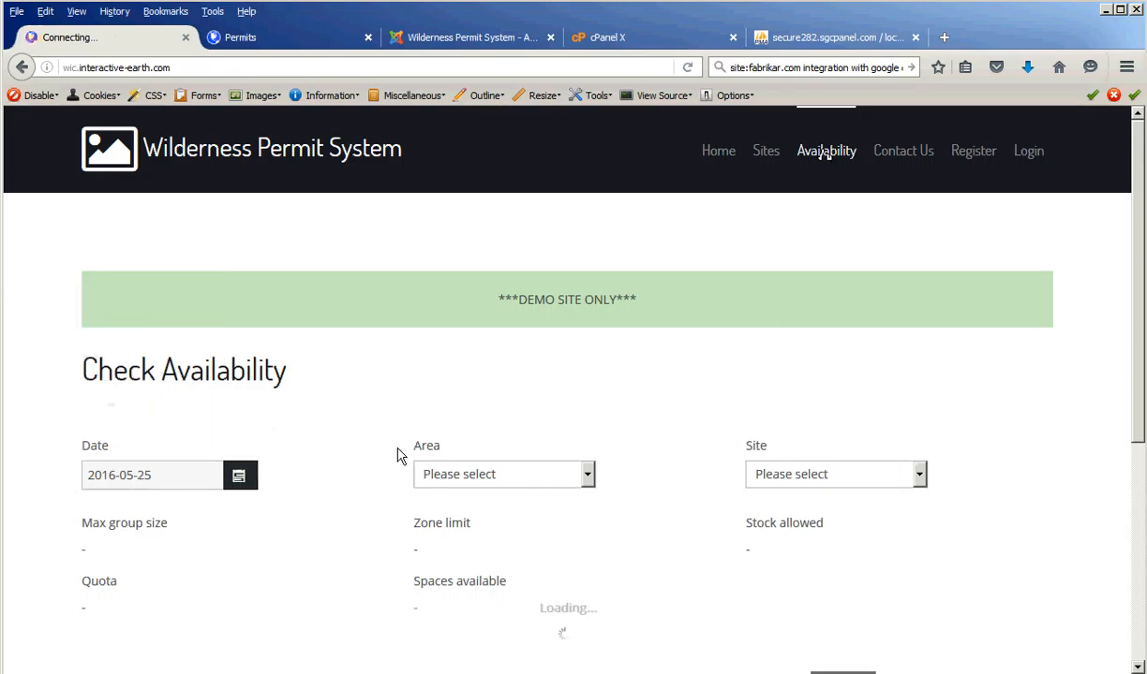
{"action": "left_click", "coordinate": [514, 483]}
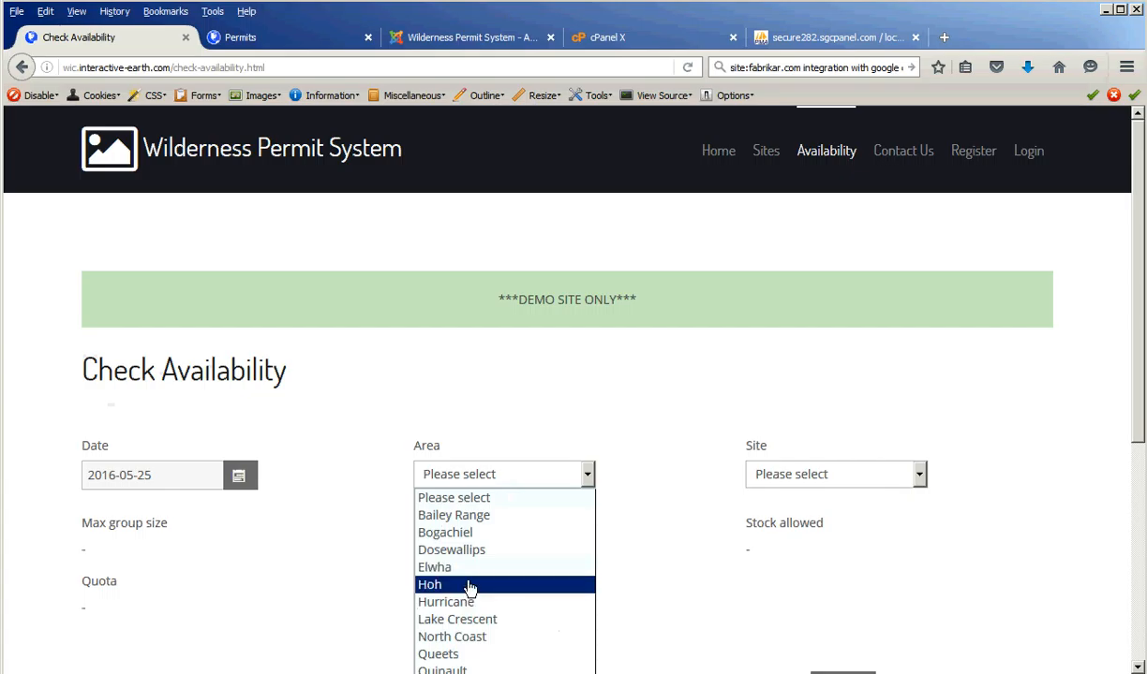
{"action": "left_click", "coordinate": [468, 569]}
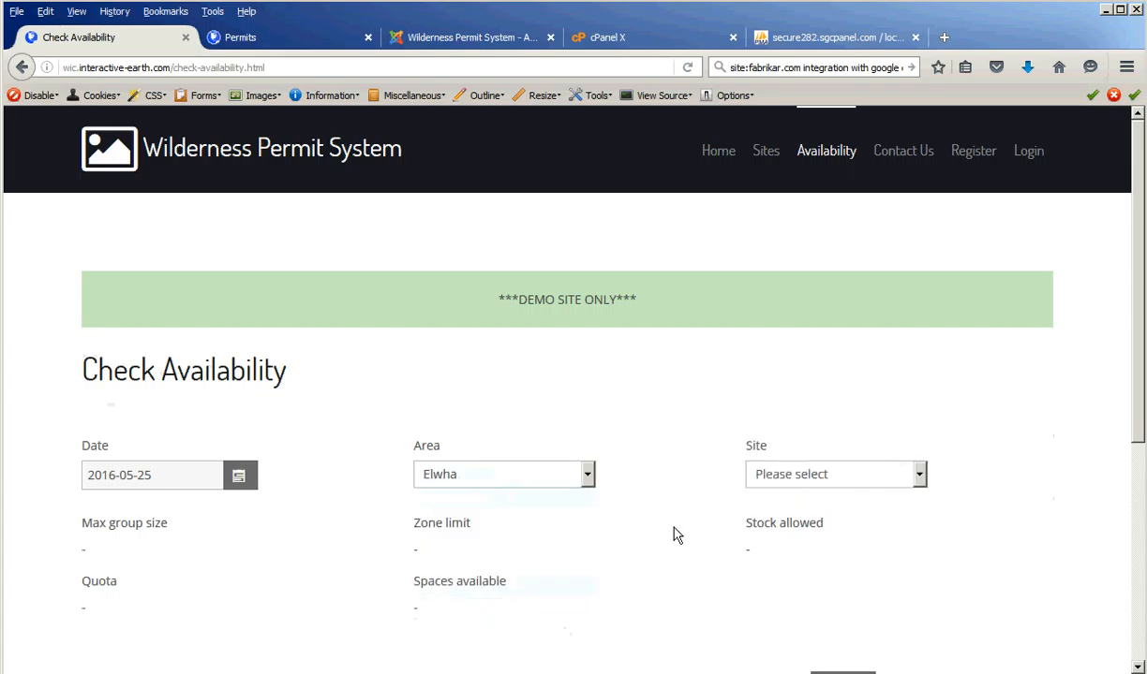
{"action": "left_click", "coordinate": [837, 478]}
{"action": "left_click", "coordinate": [824, 295]}
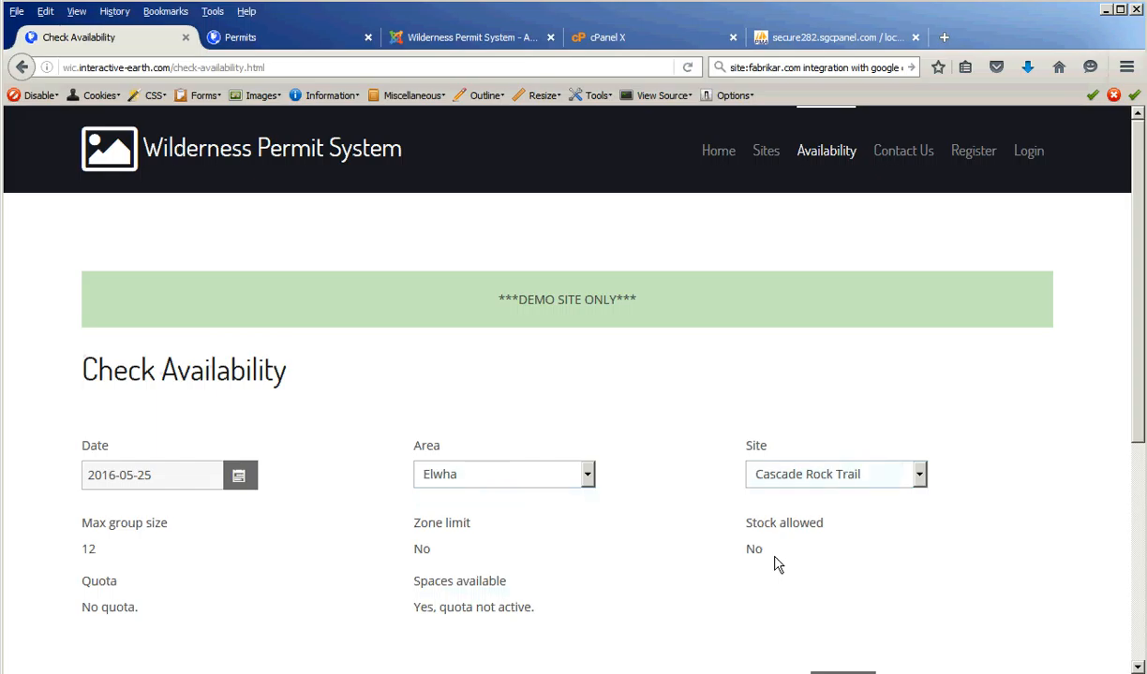
{"action": "scroll", "coordinate": [782, 558], "scroll_direction": "down", "scroll_amount": 2}
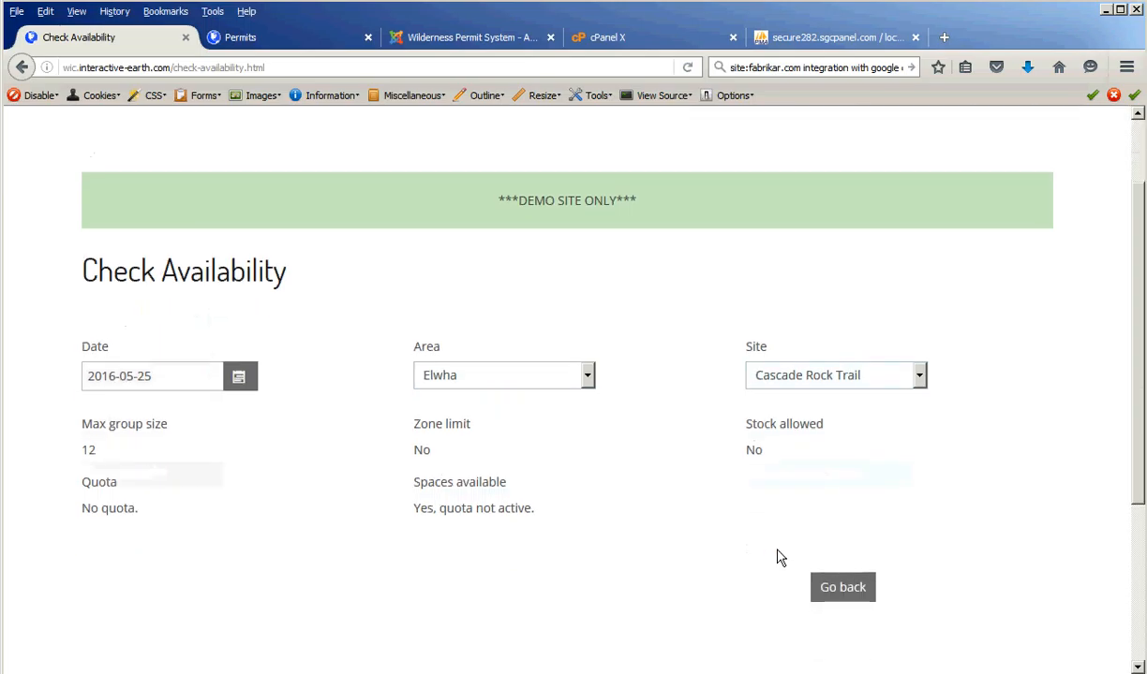
{"action": "scroll", "coordinate": [776, 558], "scroll_direction": "up", "scroll_amount": 2}
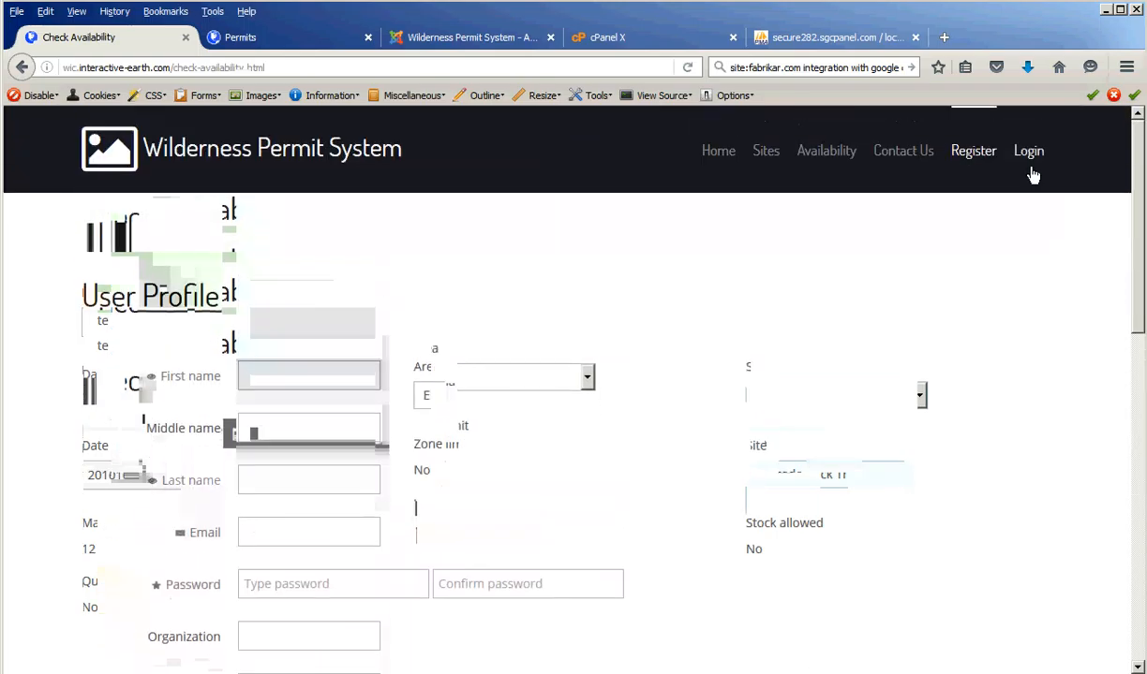
- Log in with the account e-mail and password, correcting a mistyped password
{"action": "left_click", "coordinate": [1029, 152]}
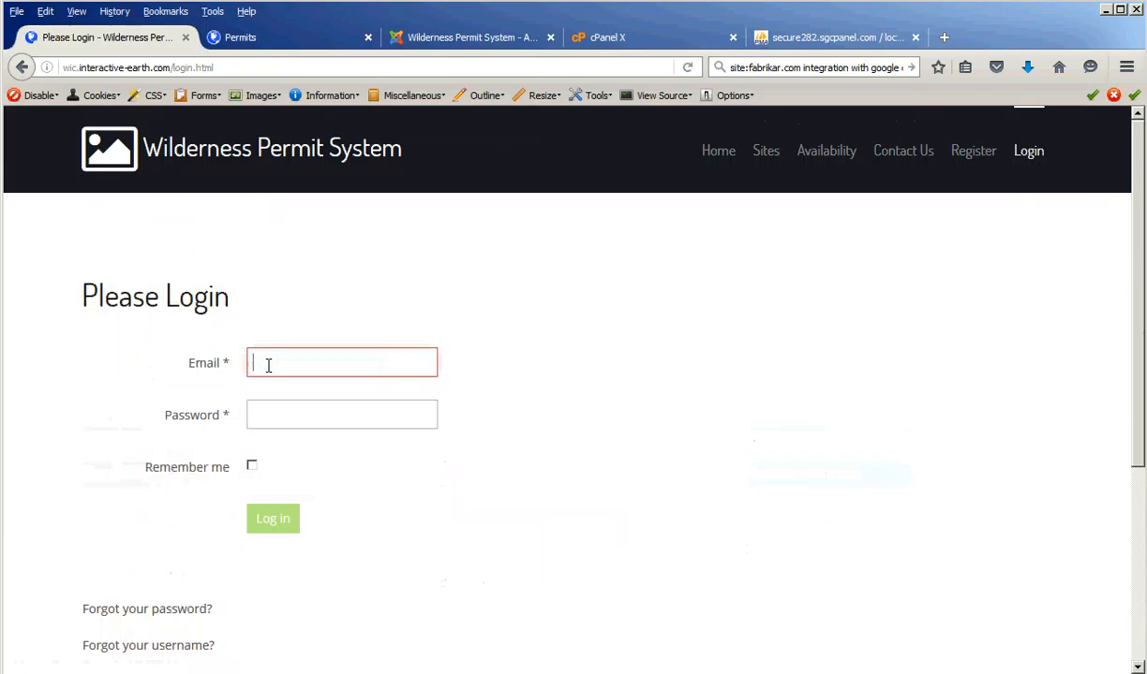
{"action": "left_click", "coordinate": [268, 365]}
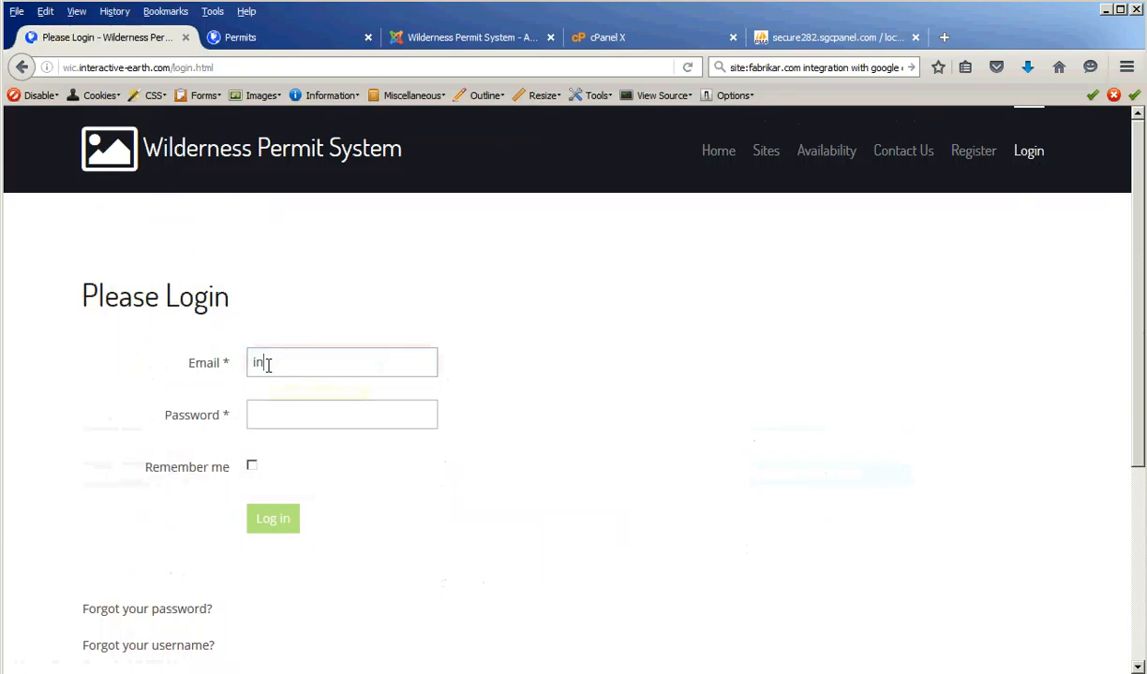
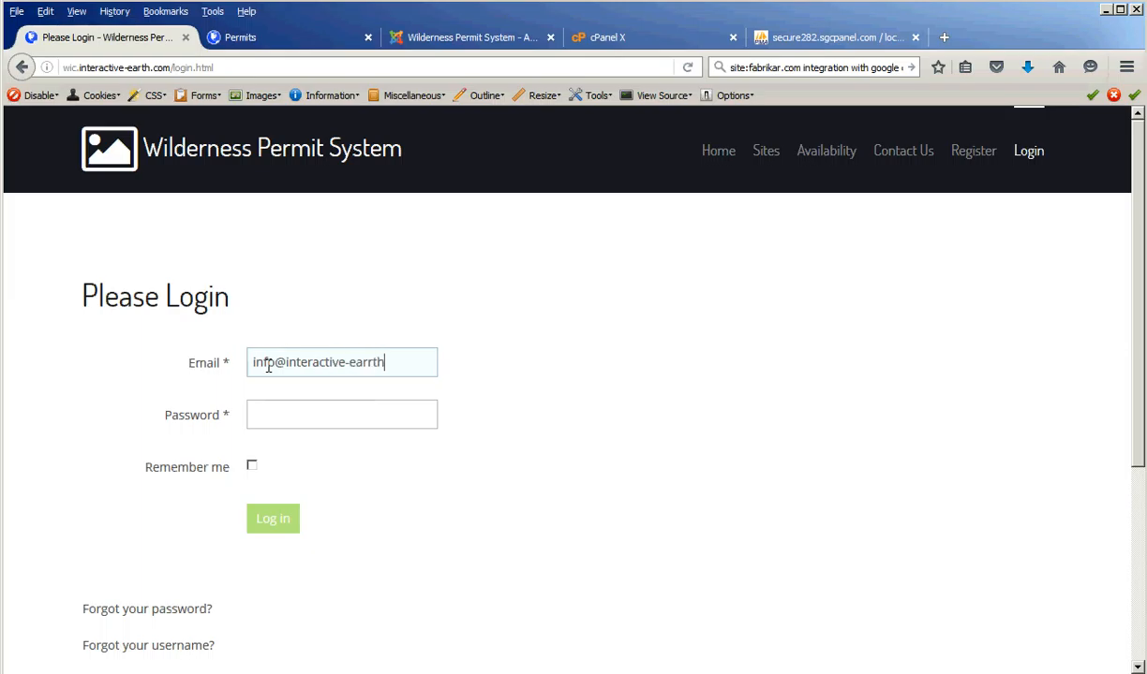
{"action": "left_click", "coordinate": [274, 416]}
{"action": "type", "text": "•••"}
{"action": "key", "text": "BackSpace"}
{"action": "key", "text": "BackSpace"}
{"action": "key", "text": "BackSpace"}
{"action": "type", "text": "•••••••"}
{"action": "key", "text": "Return"}
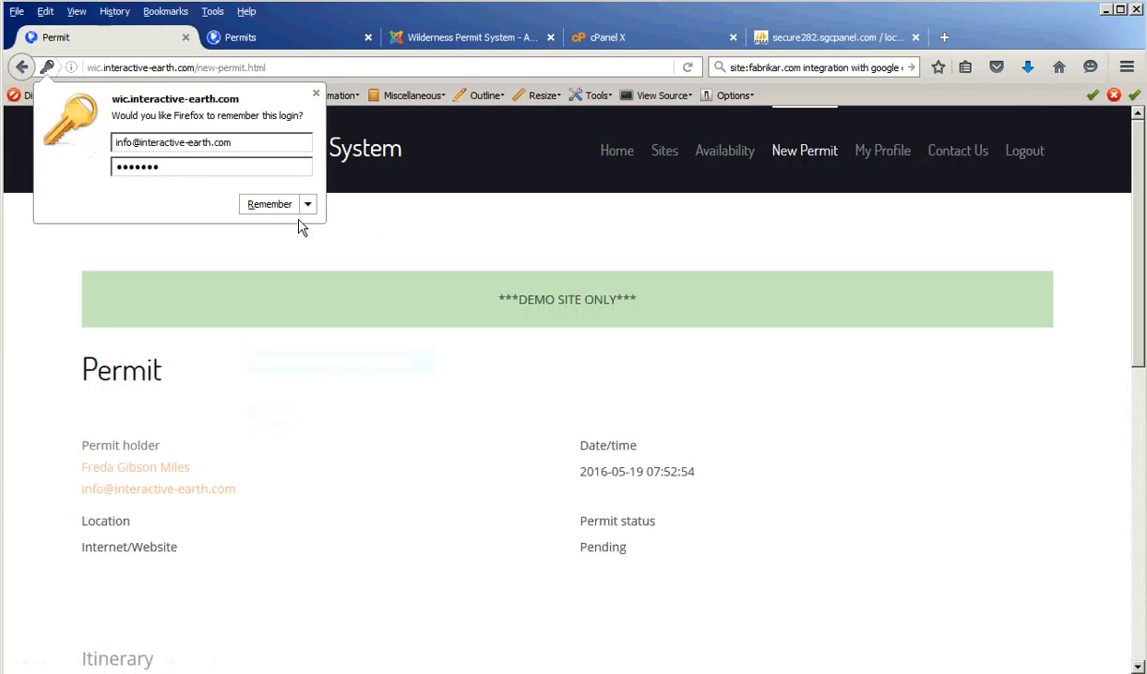
{"action": "left_click", "coordinate": [314, 93]}
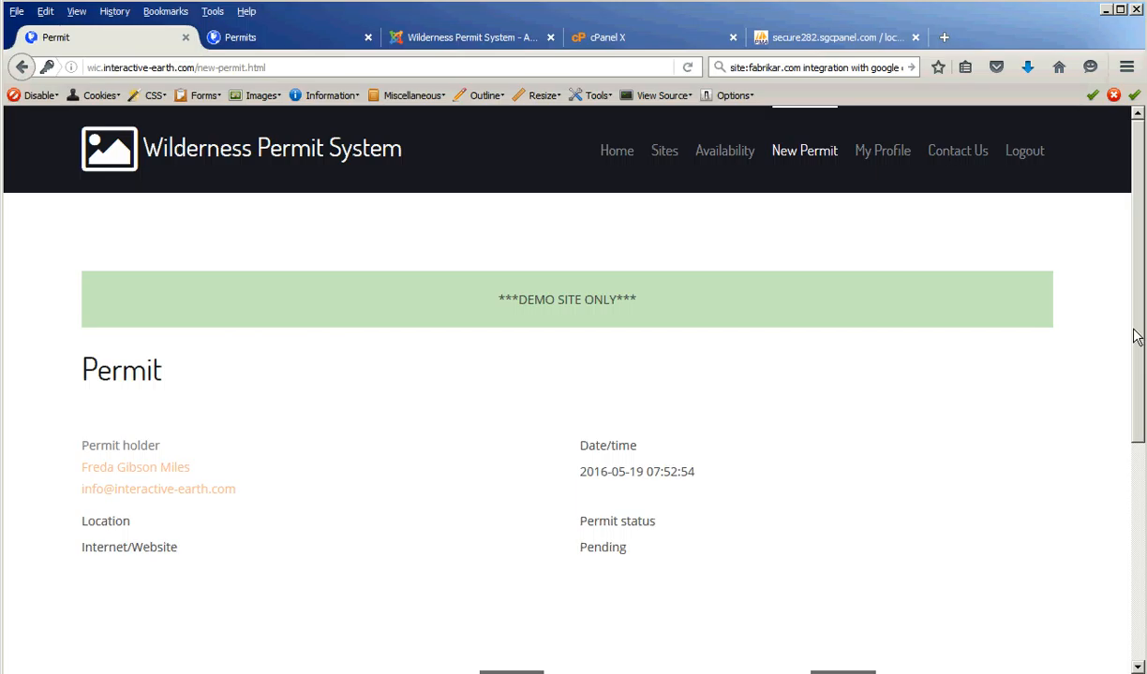
{"action": "left_click_drag", "start_coordinate": [1136, 364], "coordinate": [1135, 334]}
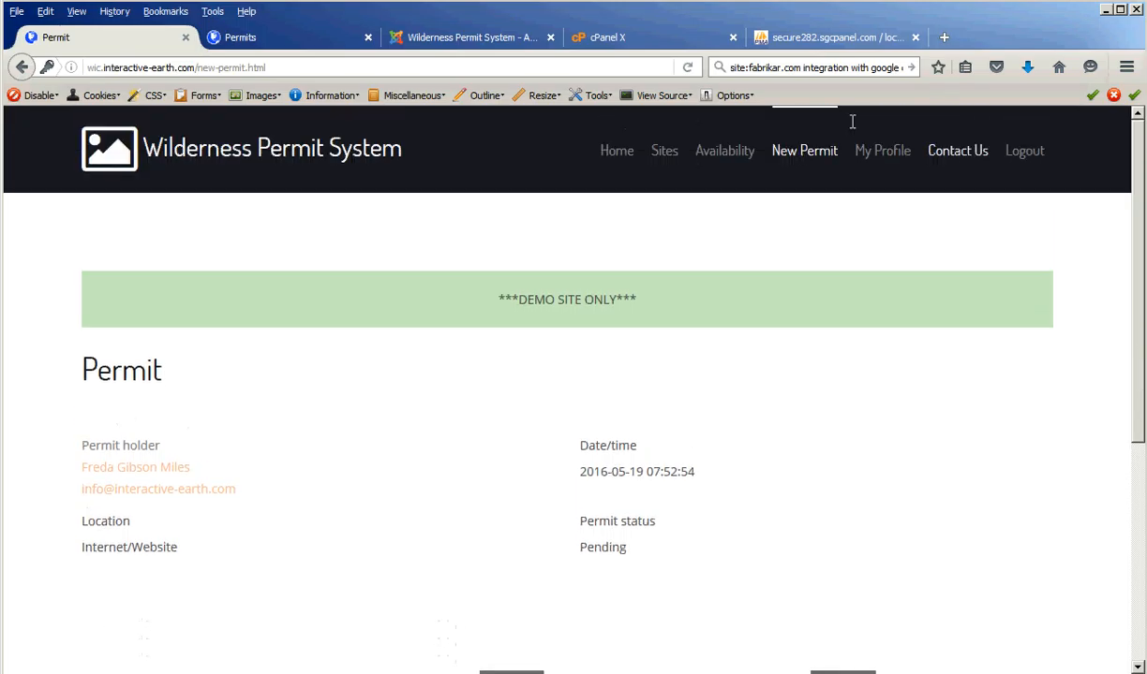
{"action": "left_click", "coordinate": [812, 158]}
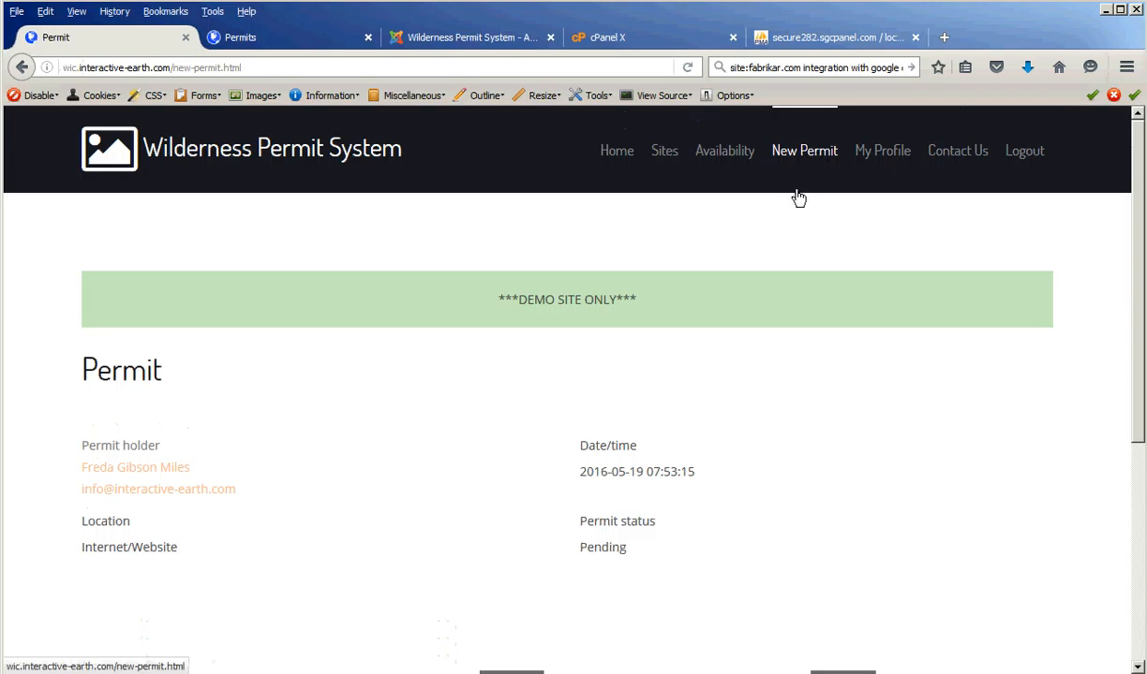
{"action": "scroll", "coordinate": [814, 506], "scroll_direction": "down", "scroll_amount": 2}
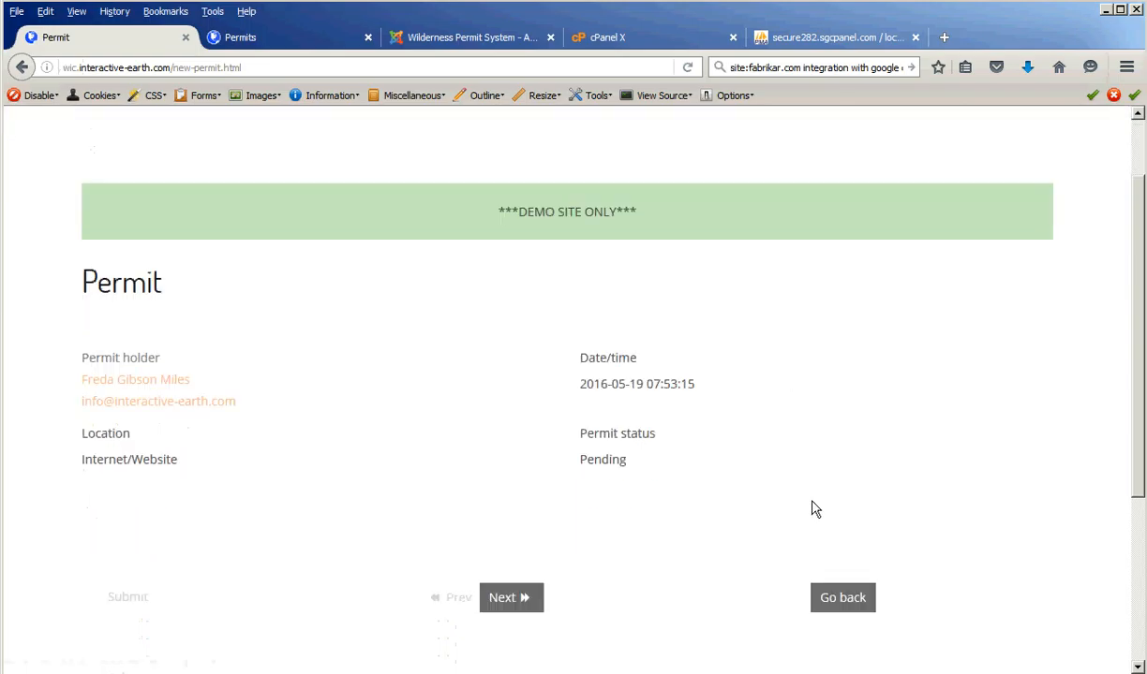
- Advance to the itinerary and set the first group's area to Elwha and site to Camp Wilder
{"action": "left_click", "coordinate": [522, 588]}
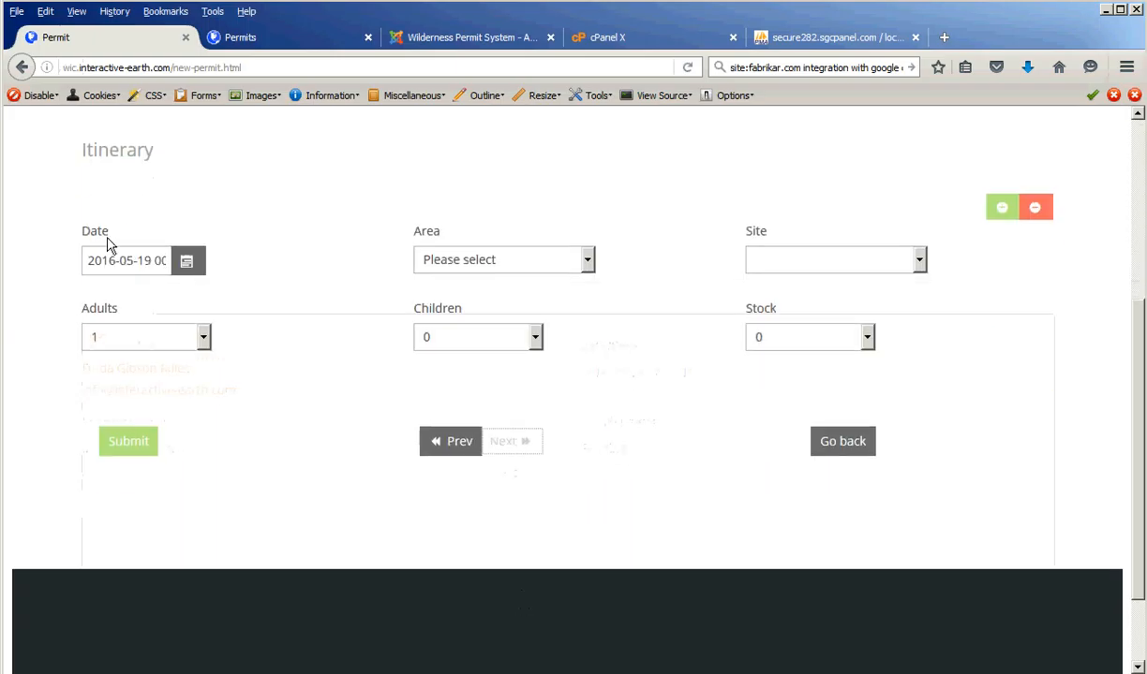
{"action": "left_click", "coordinate": [513, 265]}
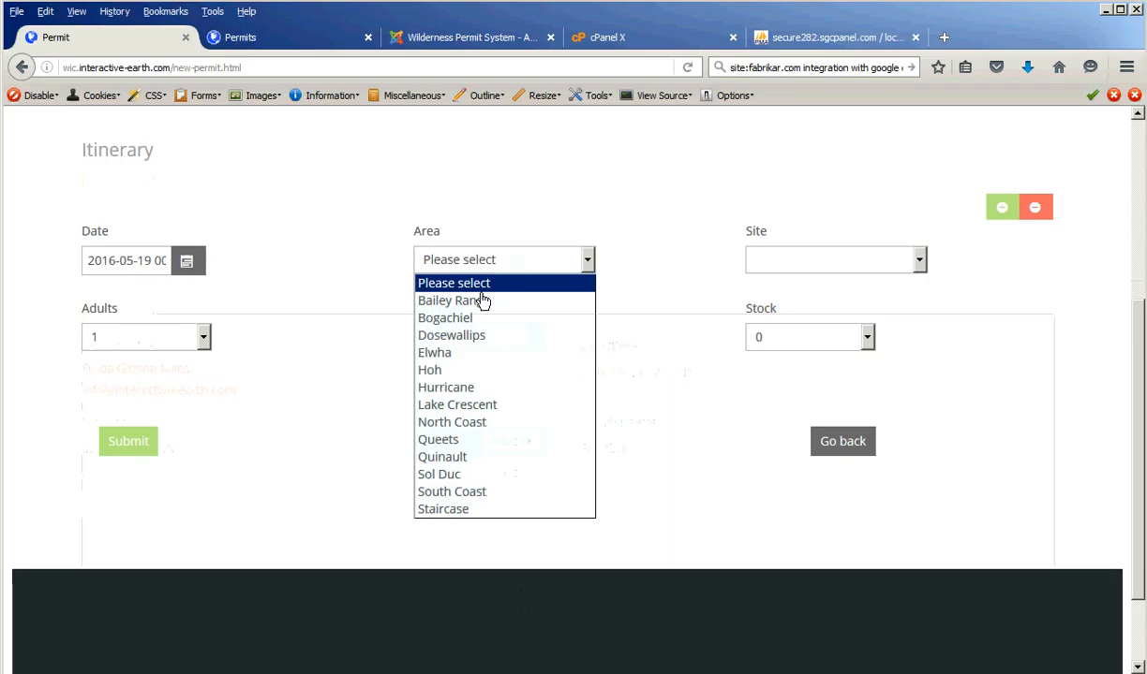
{"action": "left_click", "coordinate": [468, 354]}
{"action": "left_click", "coordinate": [831, 267]}
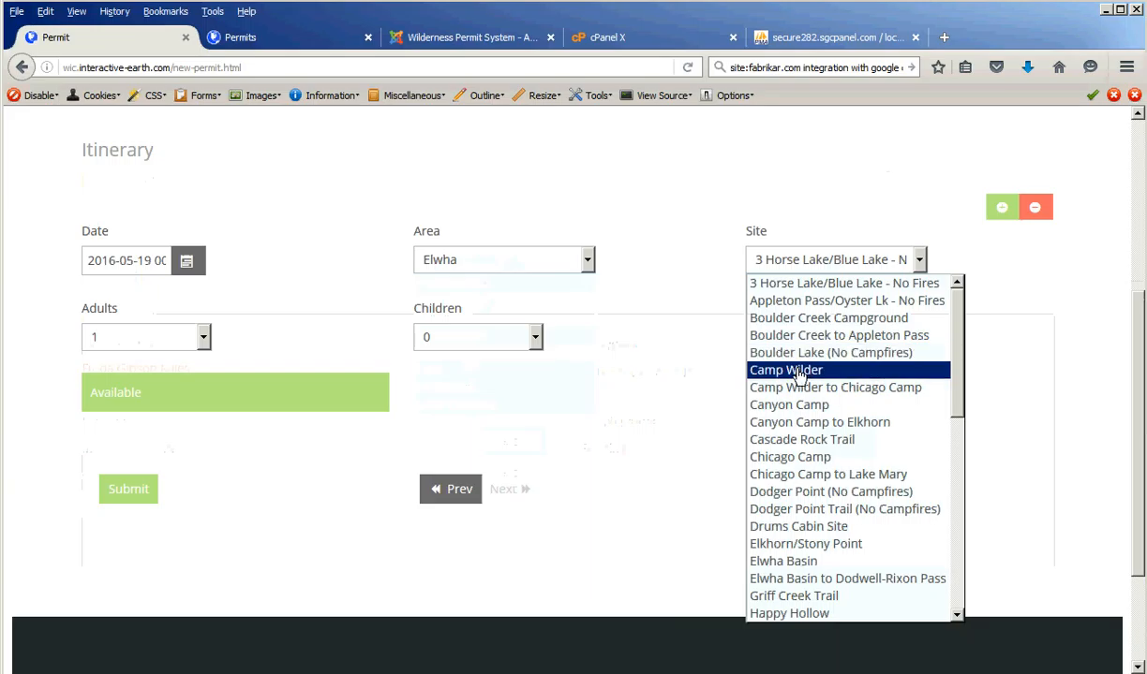
{"action": "left_click", "coordinate": [770, 370]}
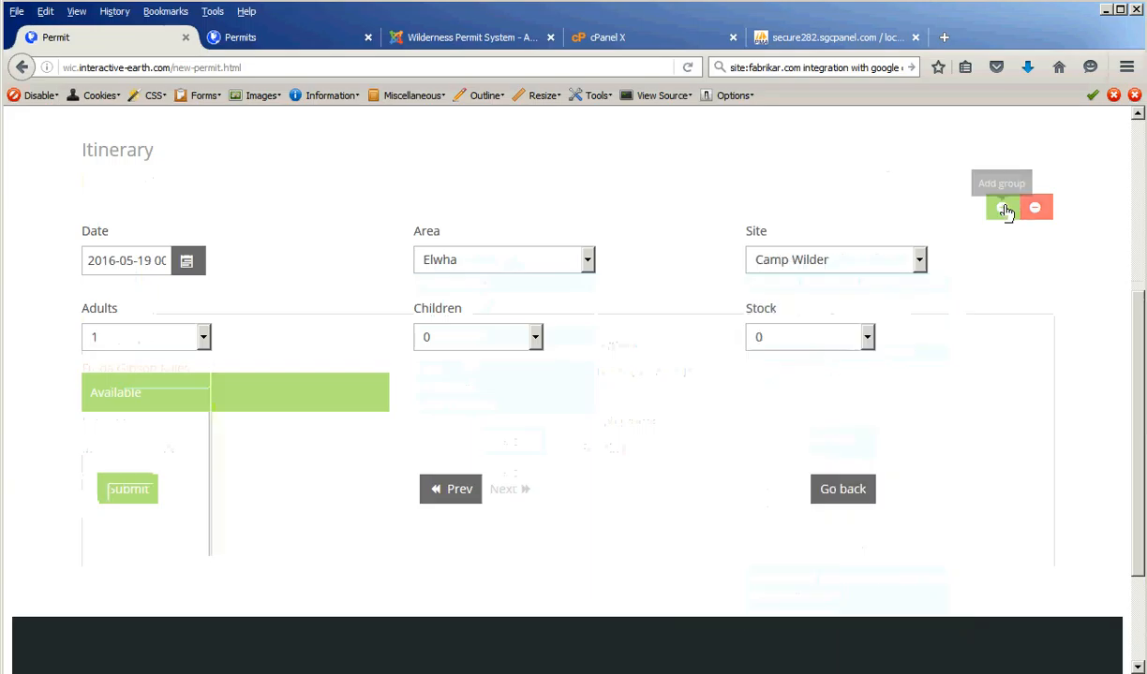
- Give the group 2 adults and 2 children, test 12 adults, then revert to 2 adults
{"action": "left_click", "coordinate": [1004, 210]}
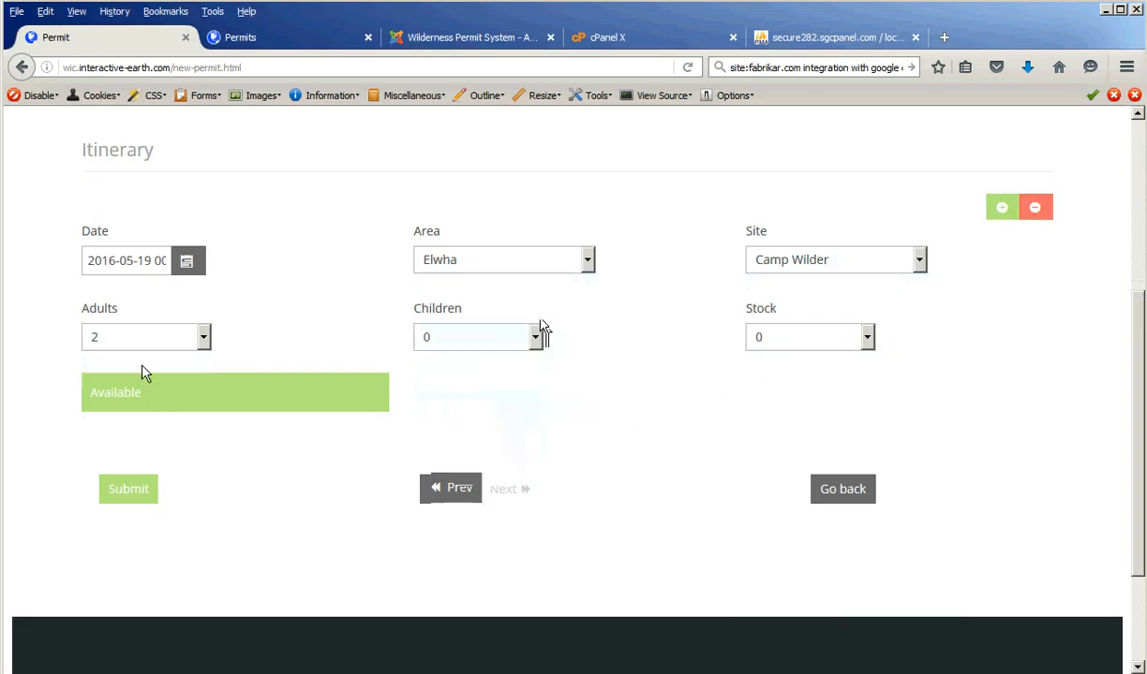
{"action": "right_click", "coordinate": [83, 390]}
{"action": "left_click", "coordinate": [394, 382]}
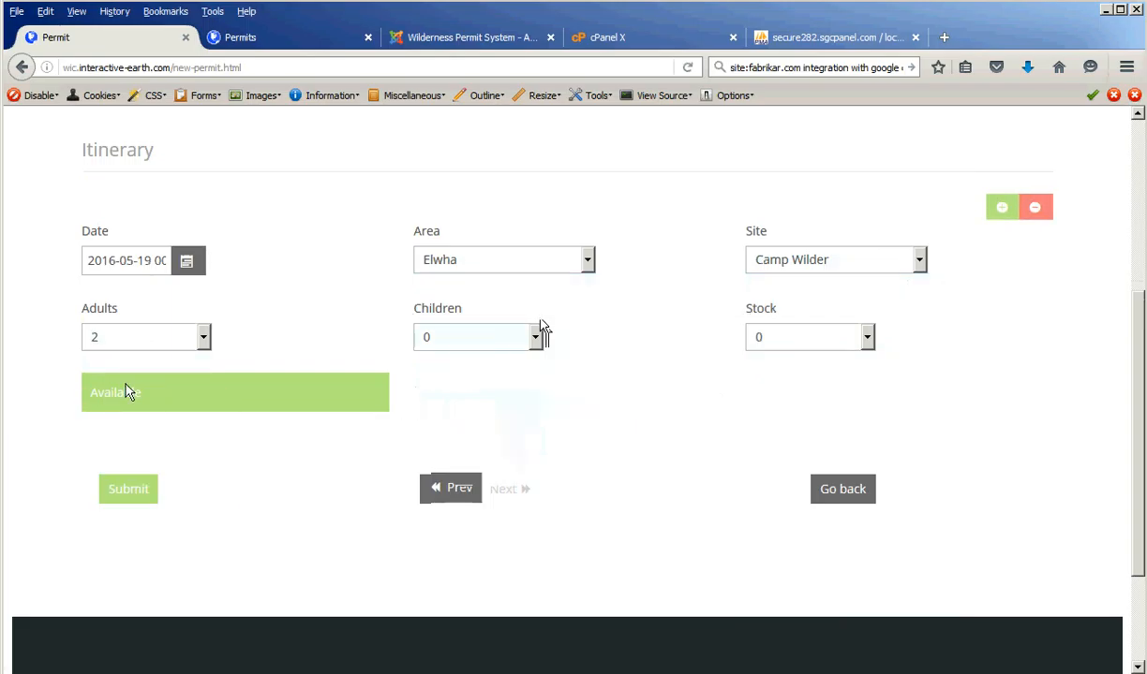
{"action": "key", "text": "2"}
{"action": "left_click", "coordinate": [157, 347]}
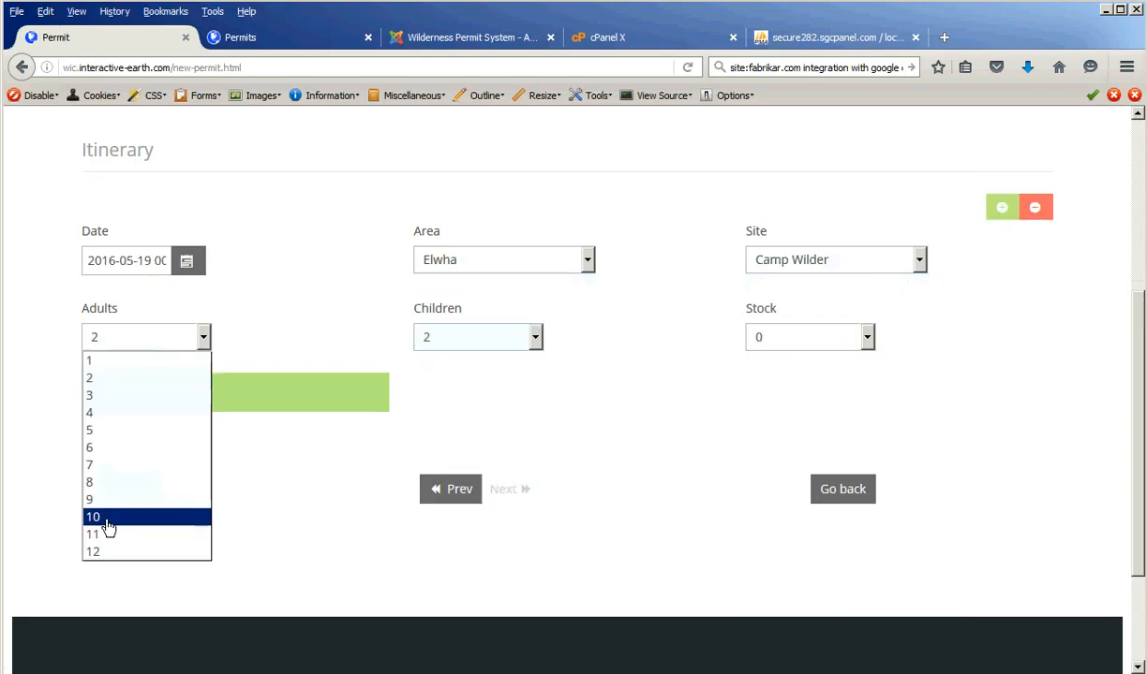
{"action": "left_click", "coordinate": [110, 552]}
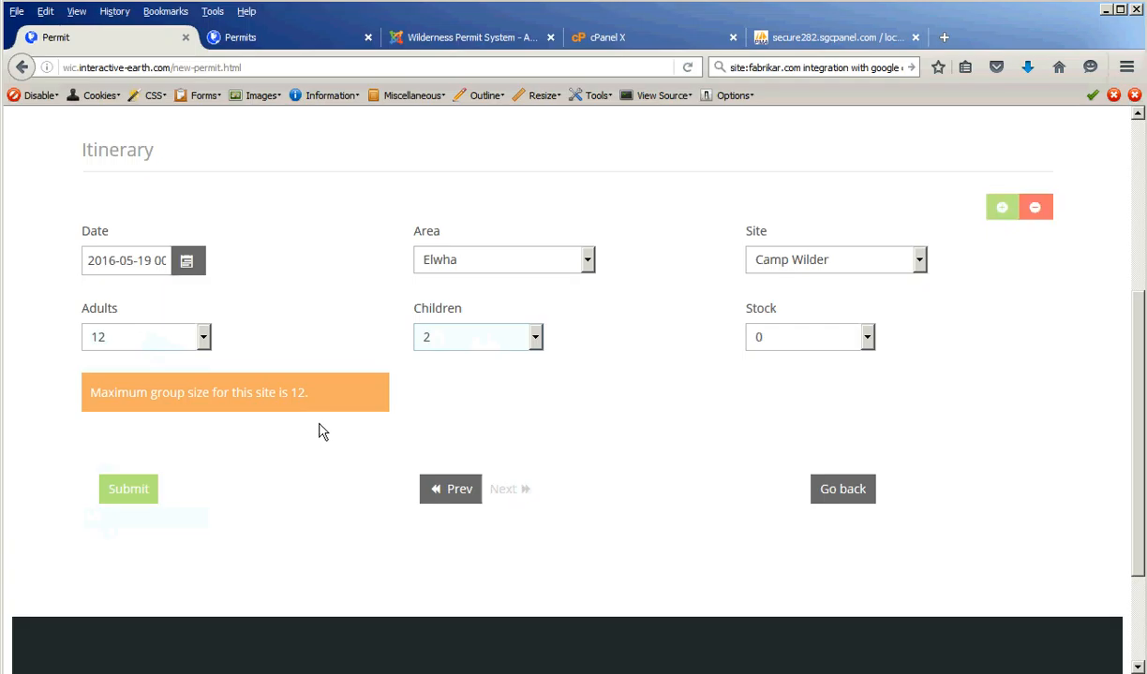
{"action": "left_click", "coordinate": [93, 335]}
{"action": "left_click", "coordinate": [93, 380]}
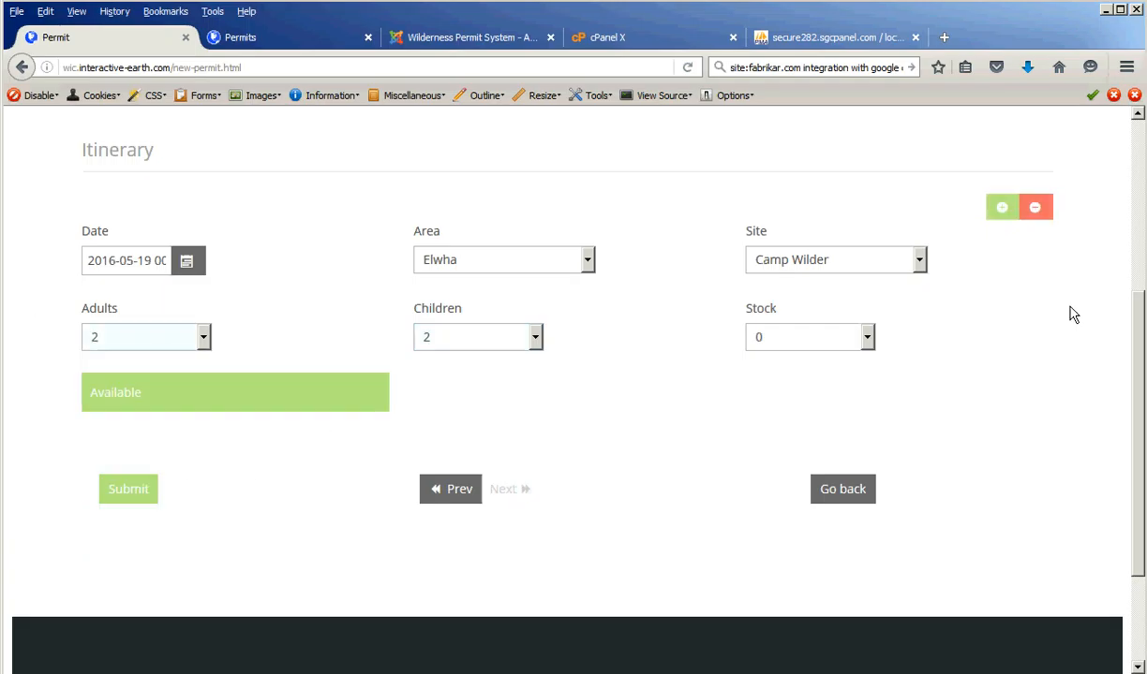
- Add a second itinerary group at Elwha, Canyon Camp
{"action": "left_click", "coordinate": [1000, 213]}
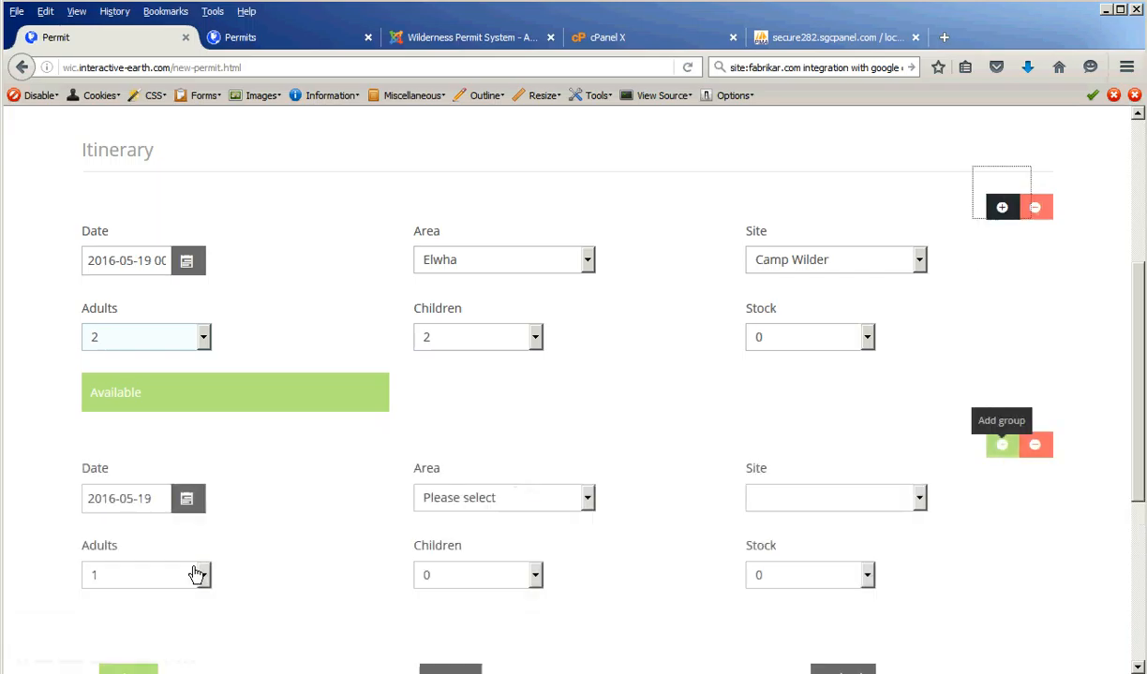
{"action": "left_click", "coordinate": [473, 499]}
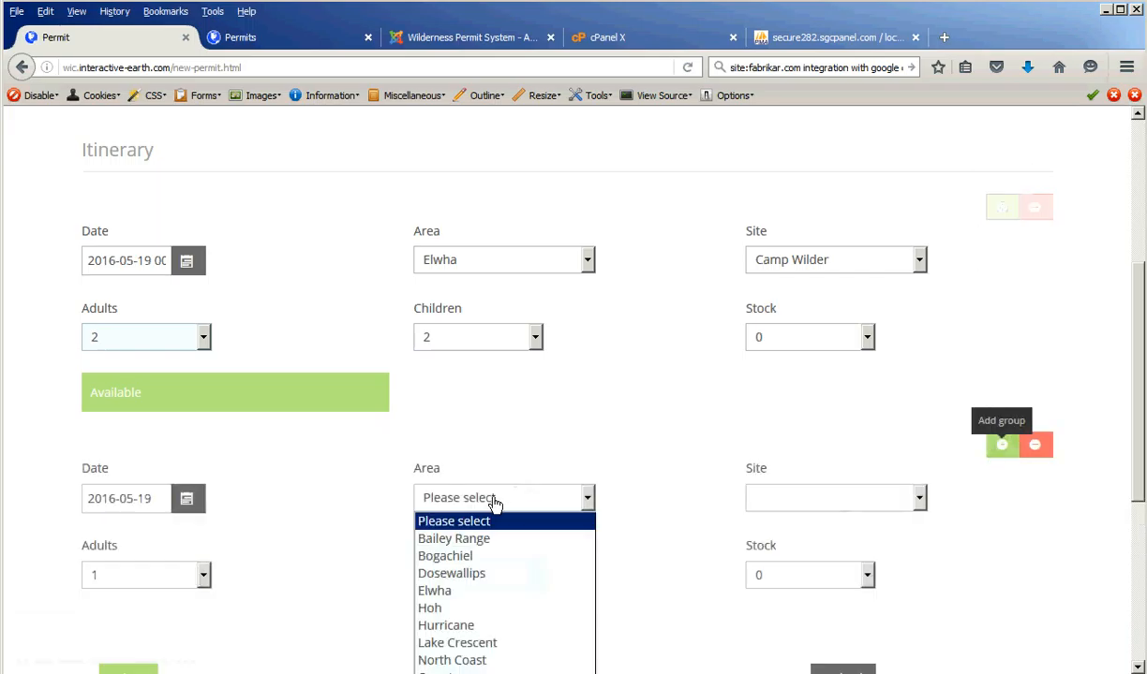
{"action": "left_click", "coordinate": [459, 591]}
{"action": "left_click", "coordinate": [776, 497]}
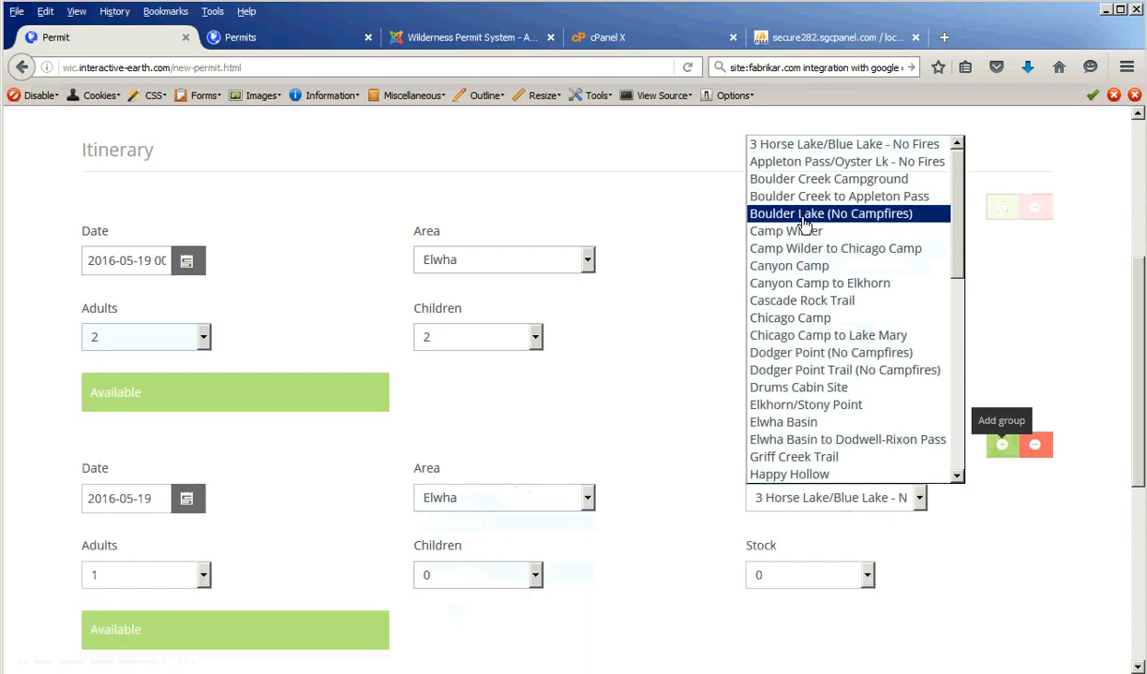
{"action": "left_click", "coordinate": [805, 266]}
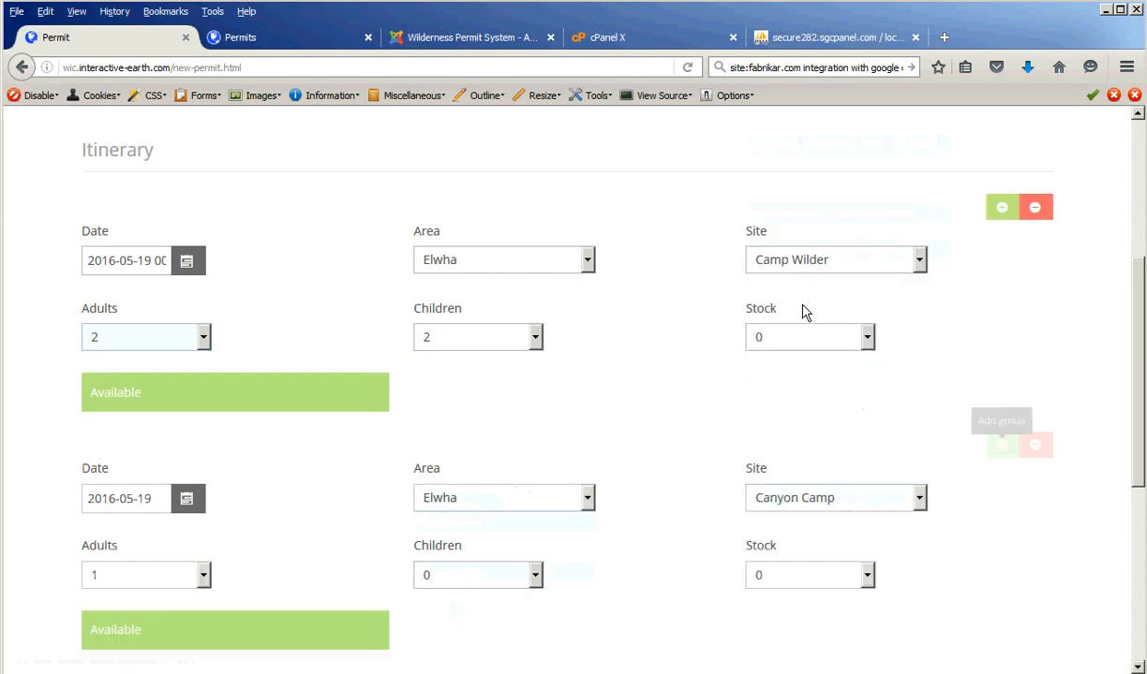
- Set the Canyon Camp group to 2 adults and 2 children and submit the permit
{"action": "left_click", "coordinate": [140, 579]}
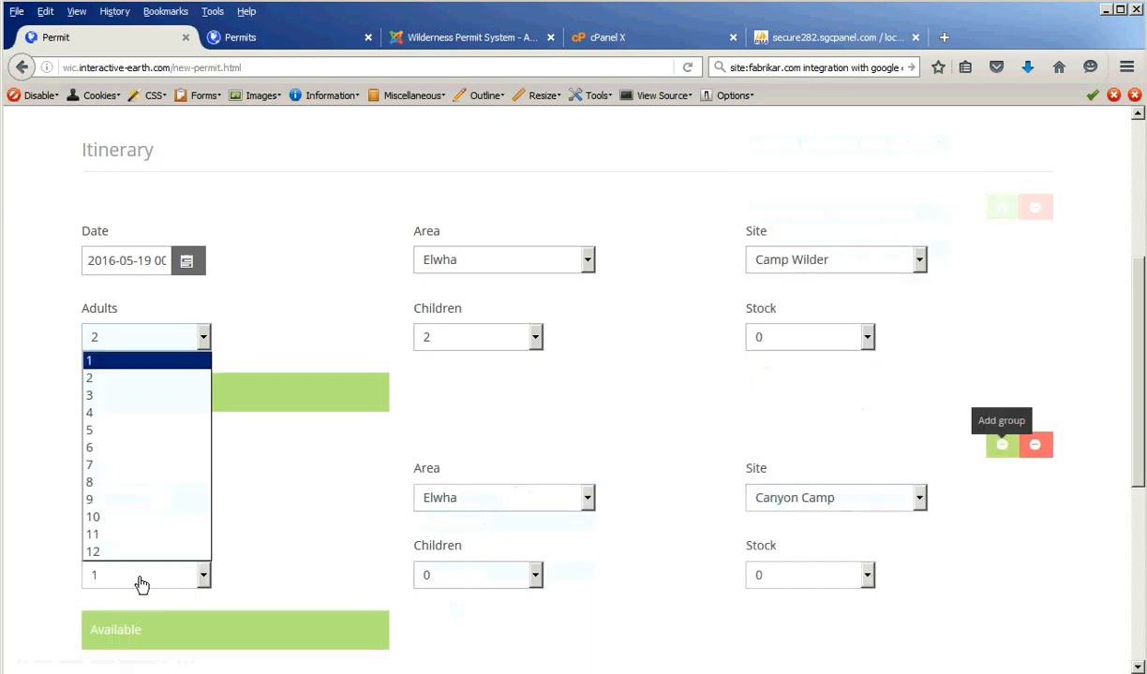
{"action": "left_click", "coordinate": [120, 380]}
{"action": "left_click", "coordinate": [494, 578]}
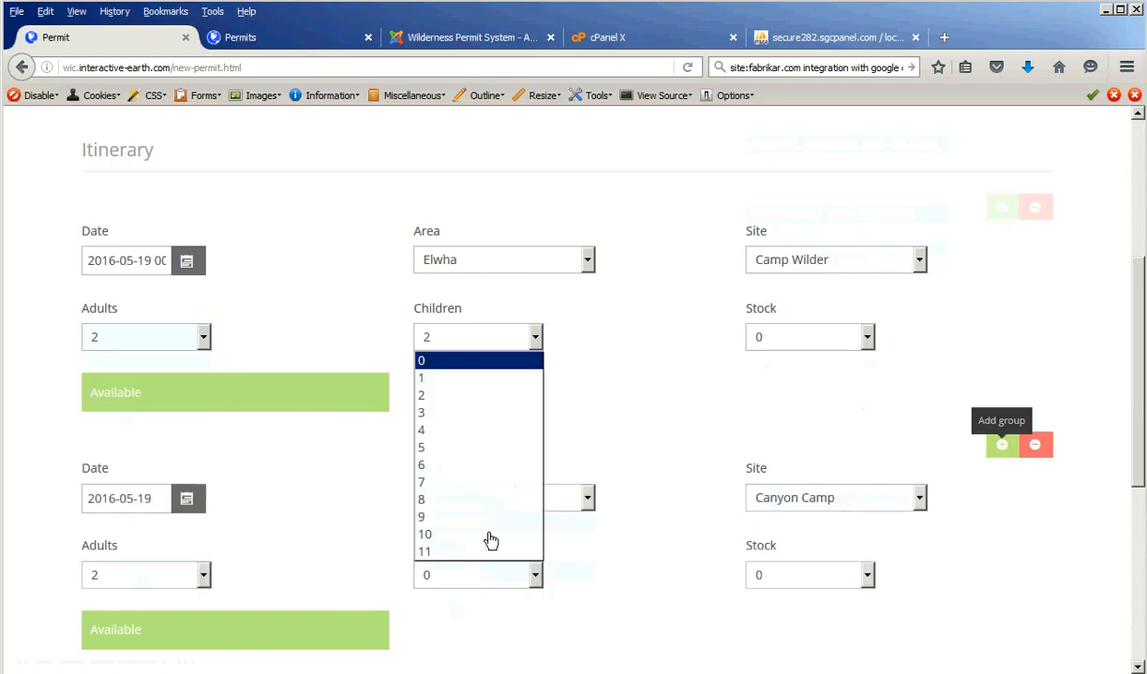
{"action": "left_click", "coordinate": [436, 401]}
{"action": "scroll", "coordinate": [626, 598], "scroll_direction": "down", "scroll_amount": 3}
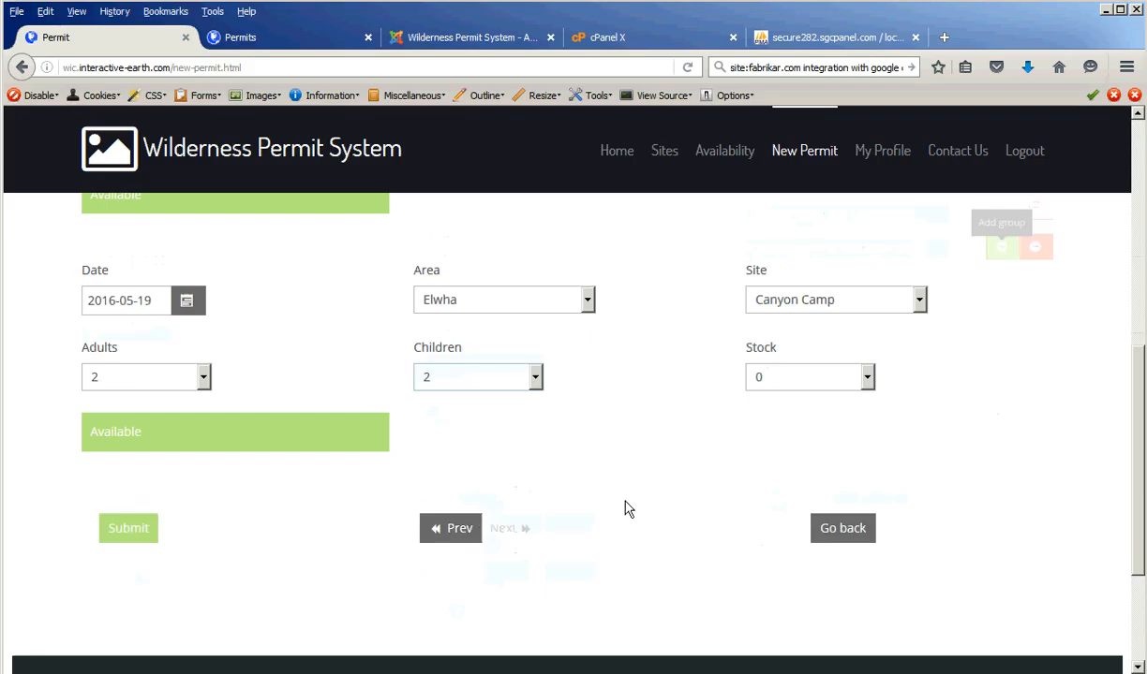
{"action": "scroll", "coordinate": [625, 505], "scroll_direction": "up", "scroll_amount": 3}
{"action": "scroll", "coordinate": [621, 516], "scroll_direction": "down", "scroll_amount": 3}
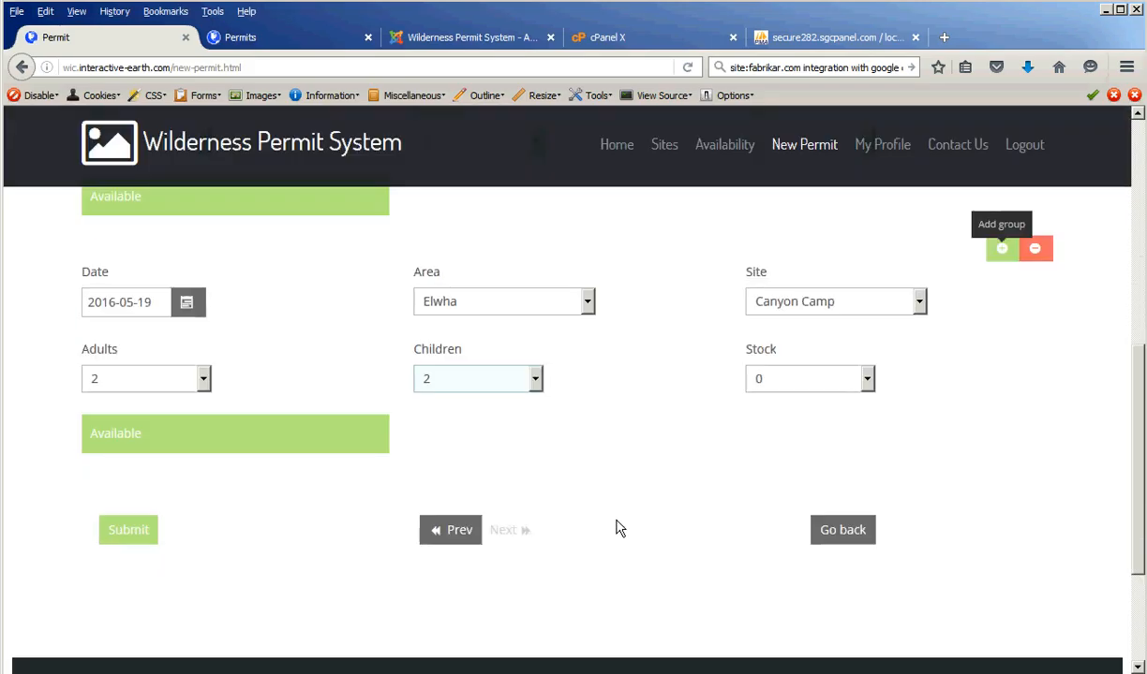
{"action": "left_click", "coordinate": [120, 531]}
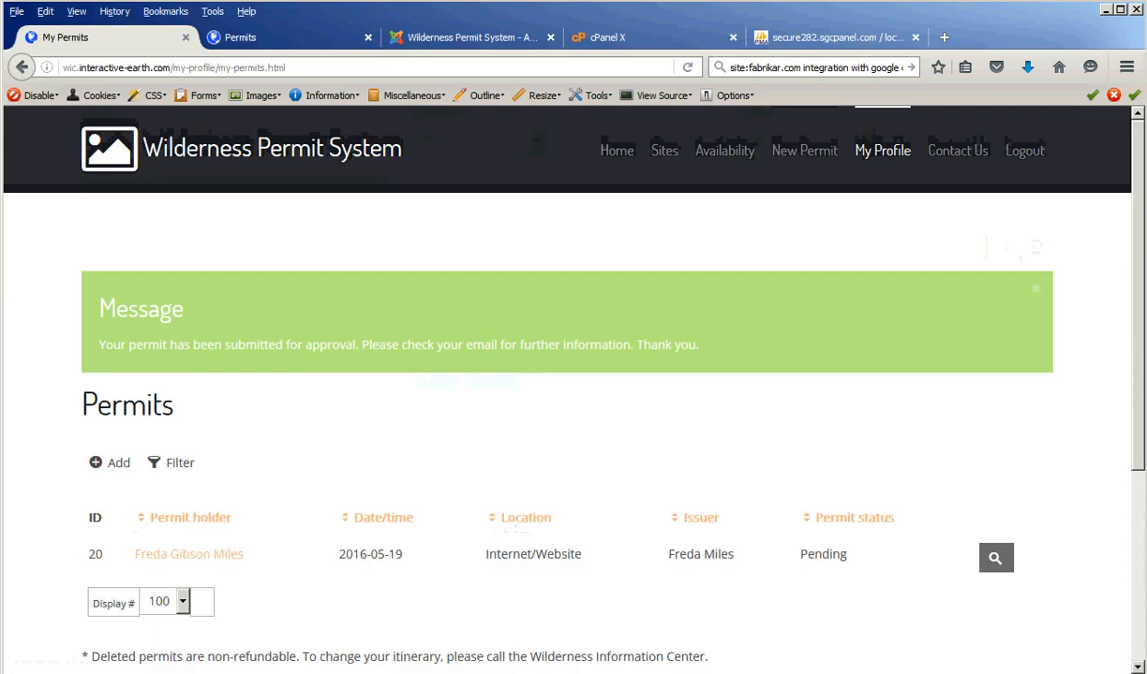
{"action": "key", "text": "alt+Tab"}
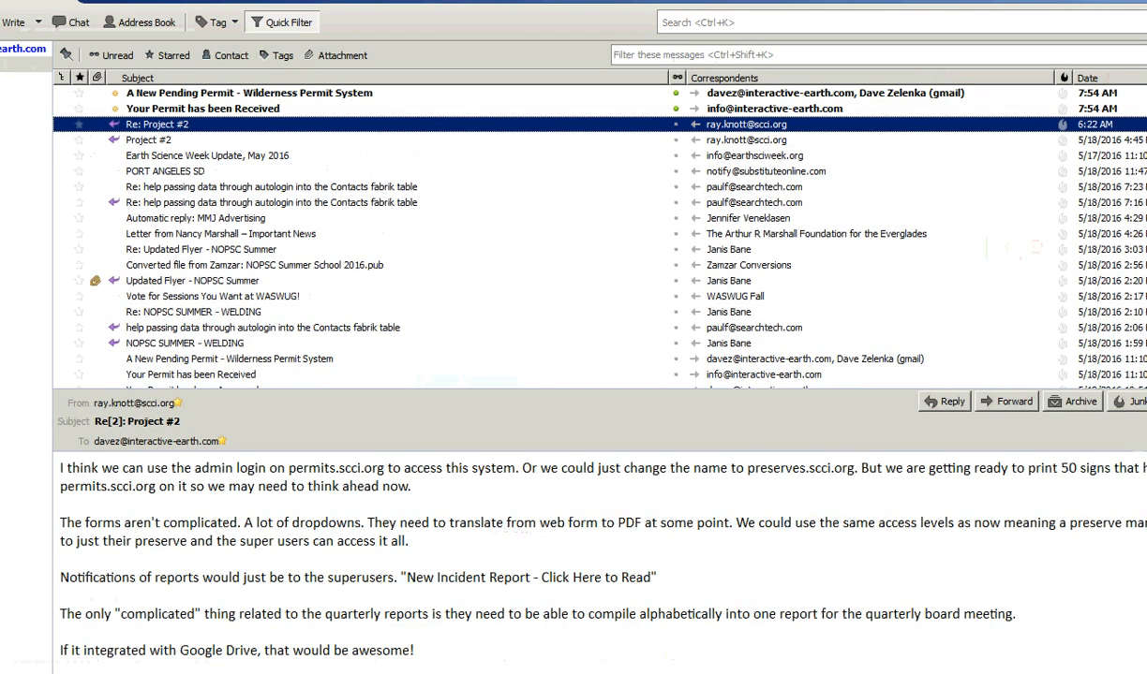
- Read the New Pending Permit and Permit Received emails for permit 20, then follow the permit link
{"action": "double_click", "coordinate": [174, 101]}
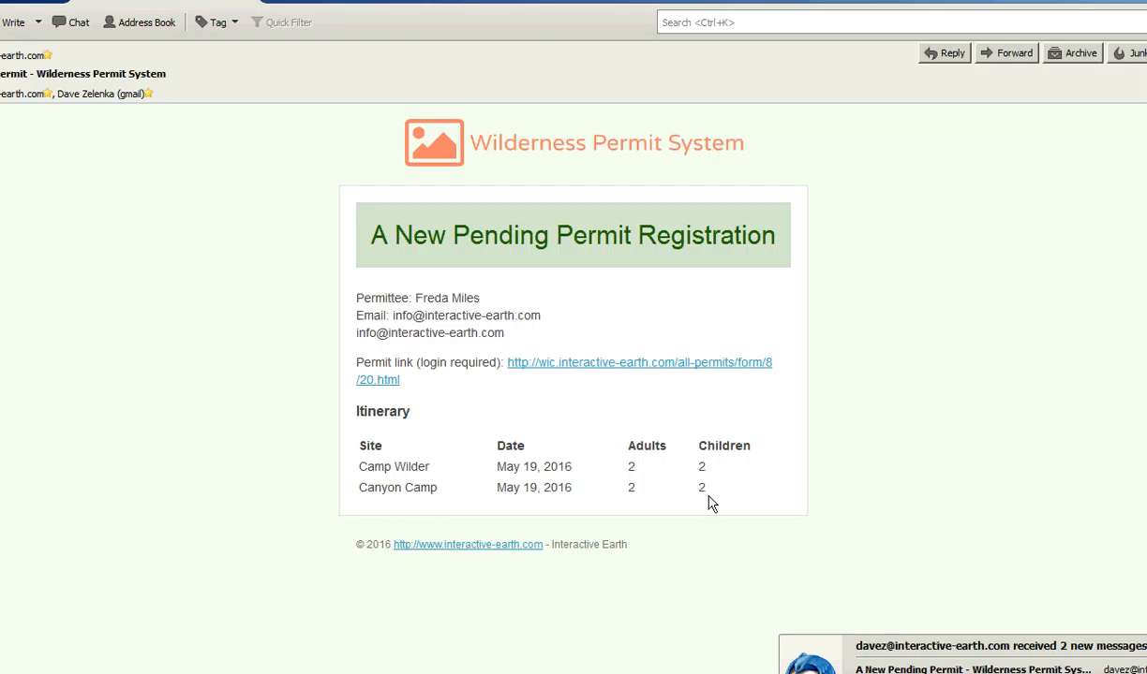
{"action": "left_click", "coordinate": [291, 22]}
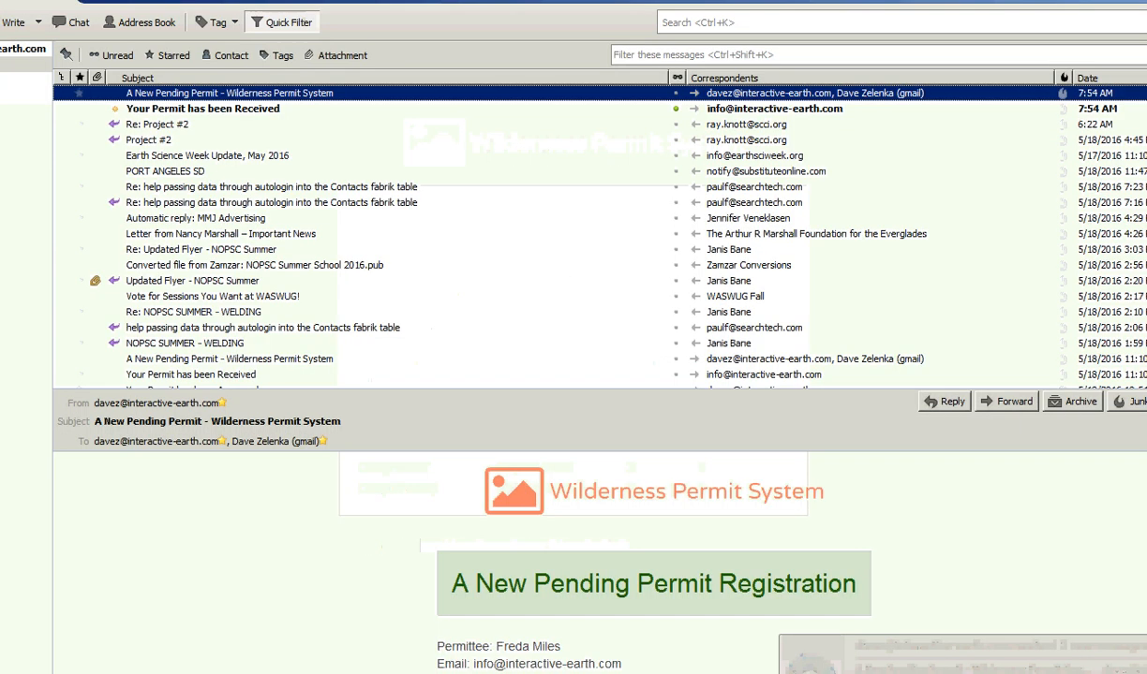
{"action": "left_click", "coordinate": [214, 110]}
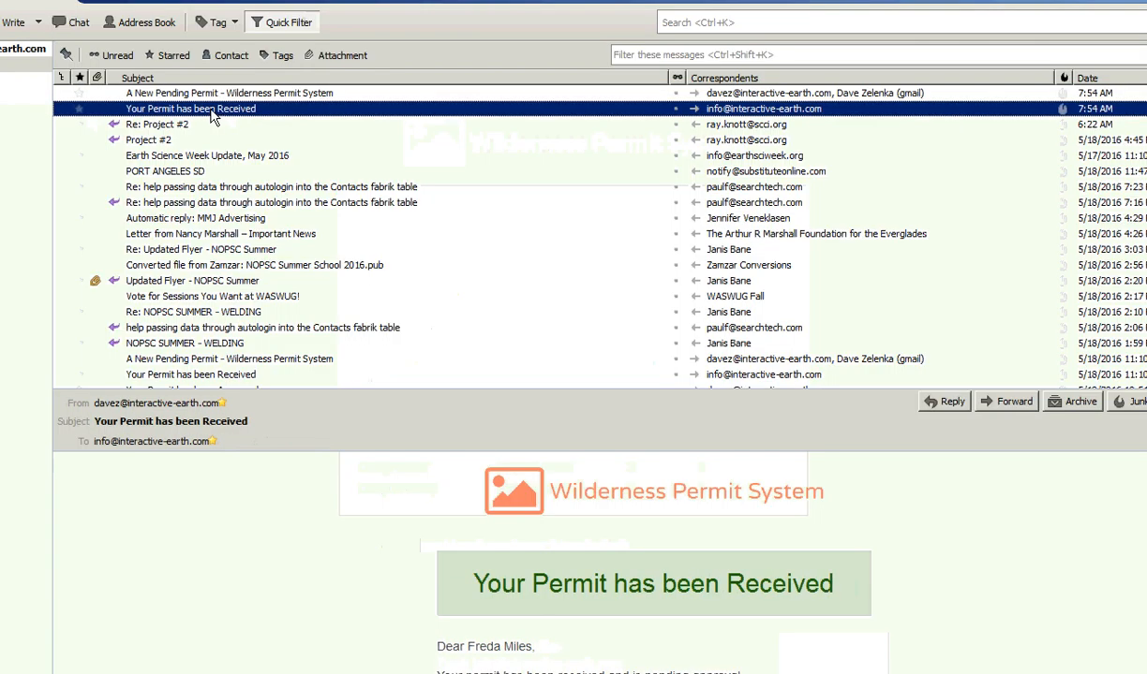
{"action": "double_click", "coordinate": [214, 110]}
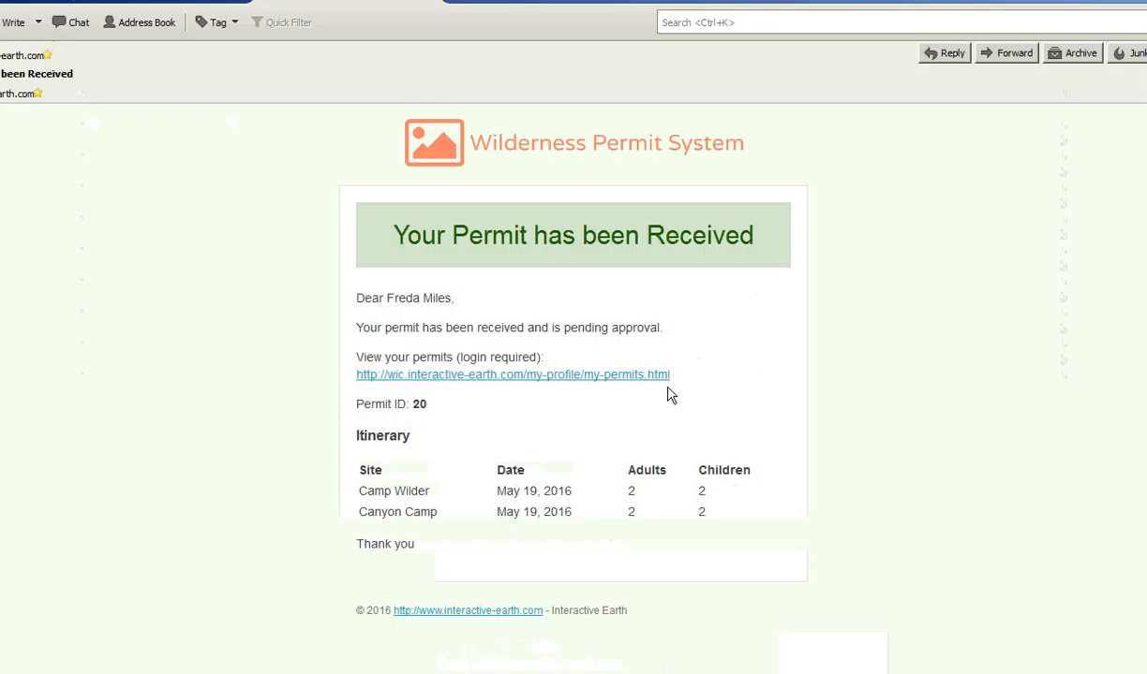
{"action": "left_click", "coordinate": [140, 4]}
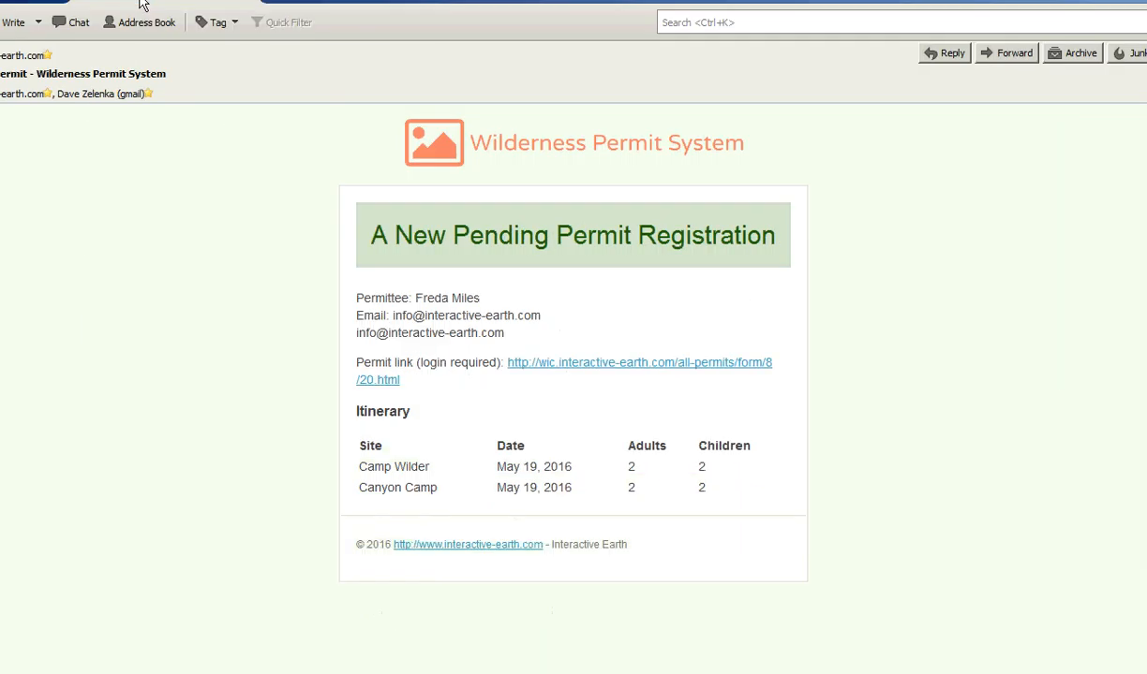
{"action": "left_click", "coordinate": [608, 370]}
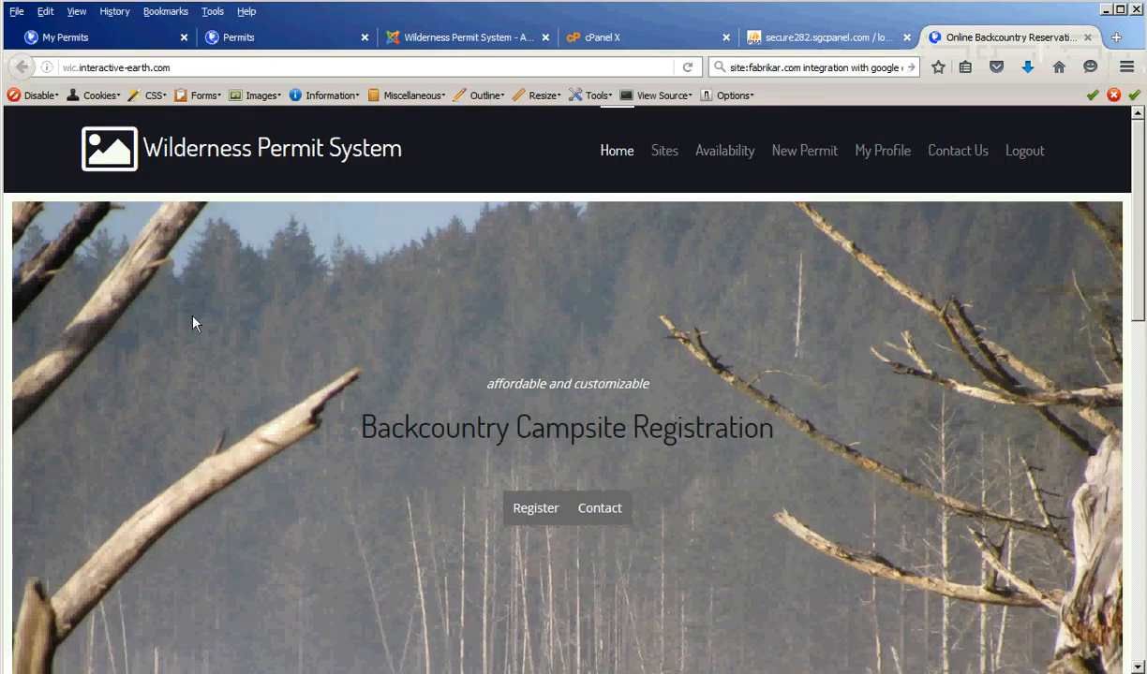
- Log out and log back in as administrator using the saved credentials
{"action": "left_click", "coordinate": [1026, 162]}
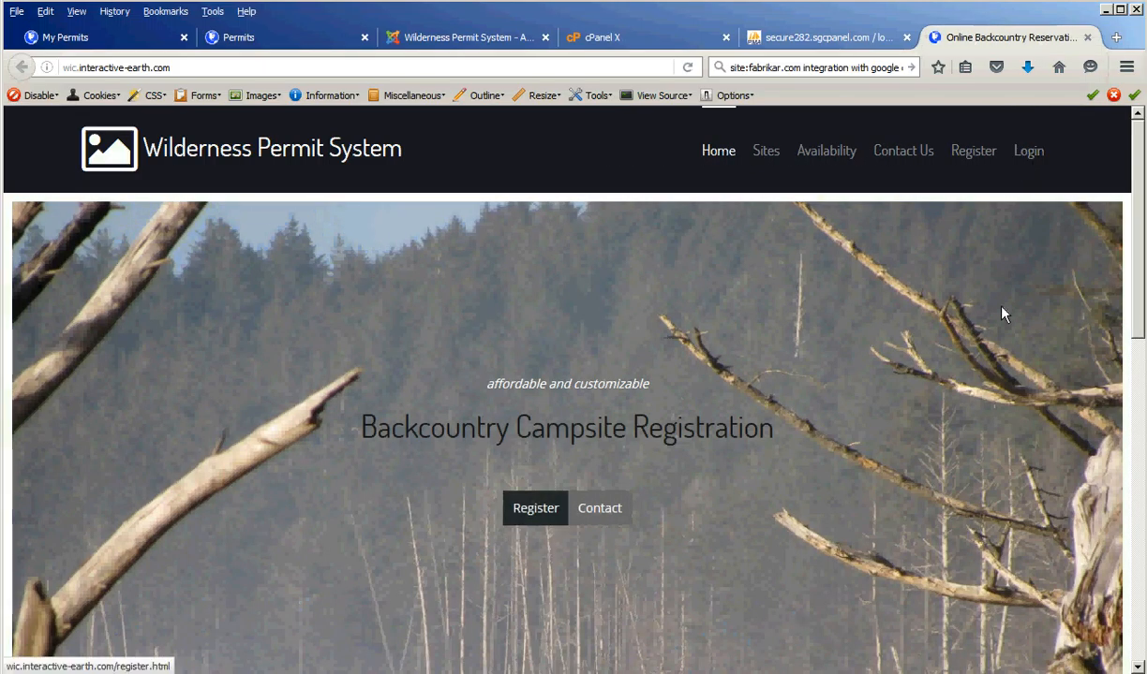
{"action": "left_click", "coordinate": [1030, 155]}
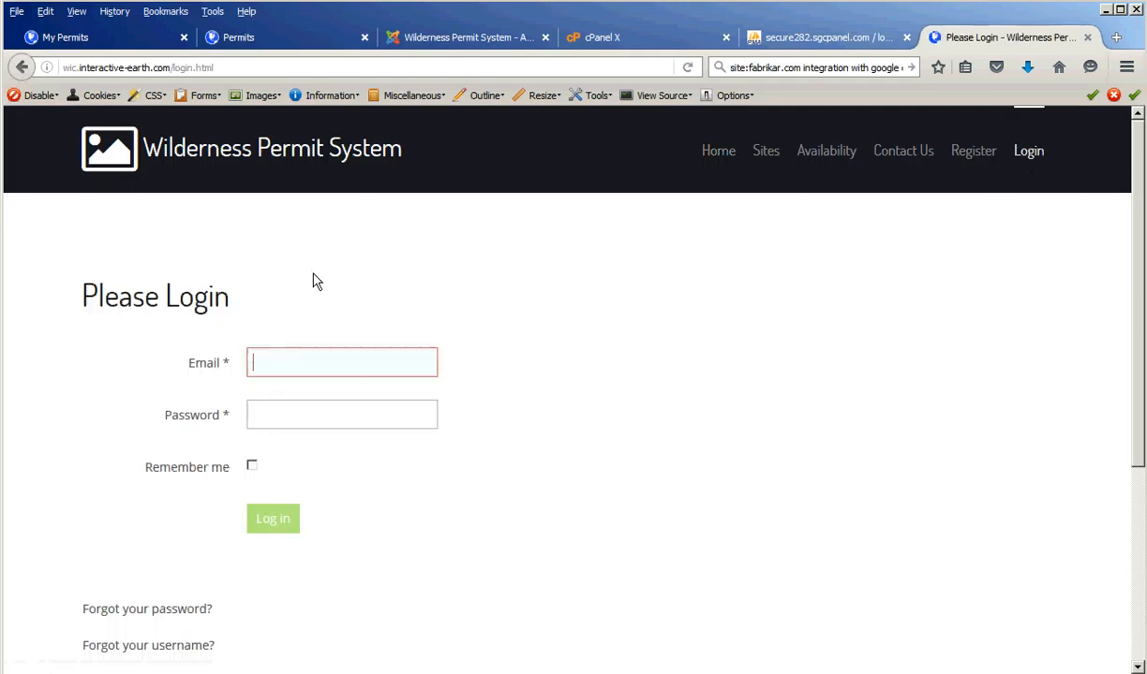
{"action": "left_click", "coordinate": [294, 366]}
{"action": "left_click", "coordinate": [281, 399]}
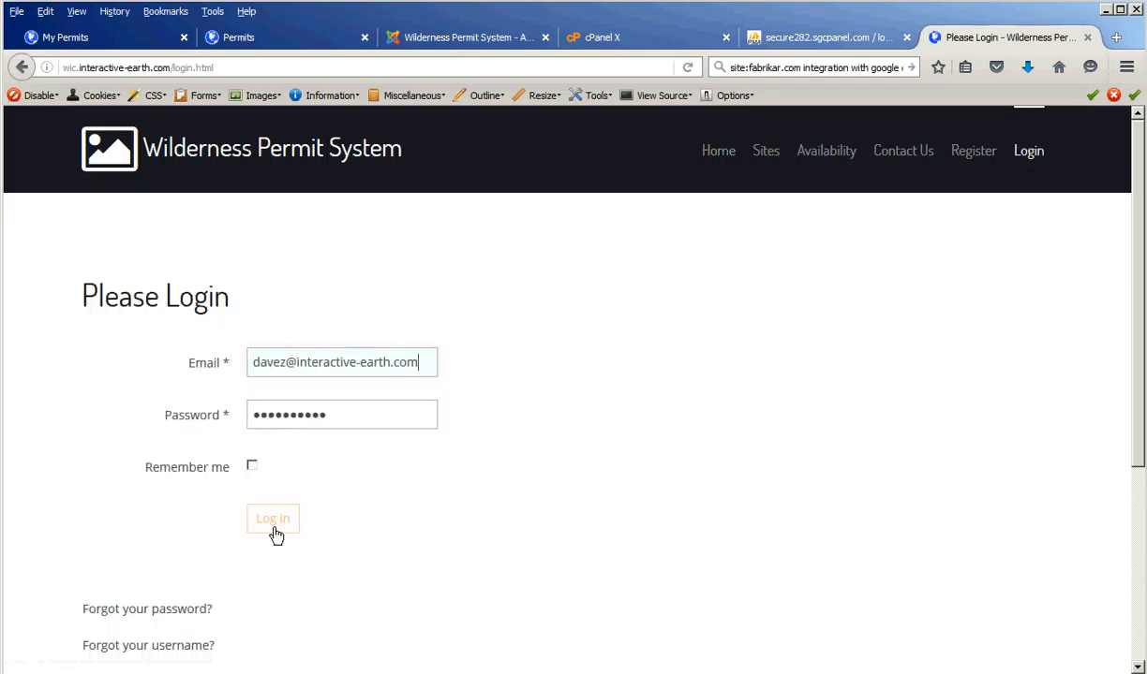
{"action": "left_click", "coordinate": [275, 529]}
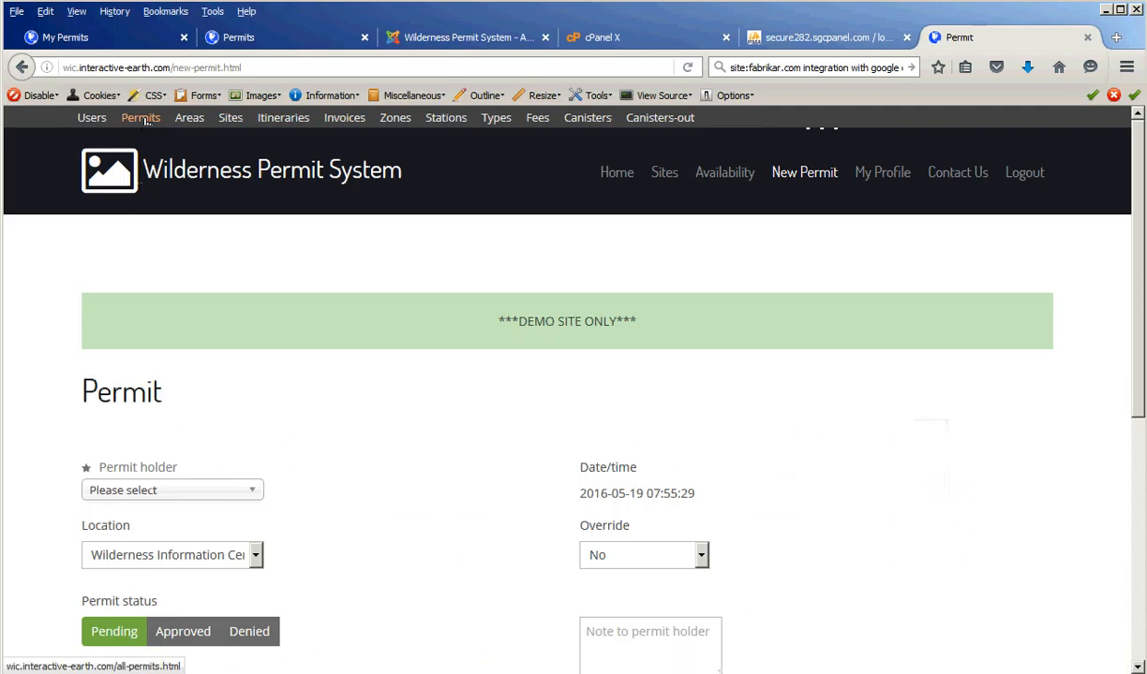
- Open permit 20 and review its two-site itinerary
{"action": "left_click", "coordinate": [929, 479]}
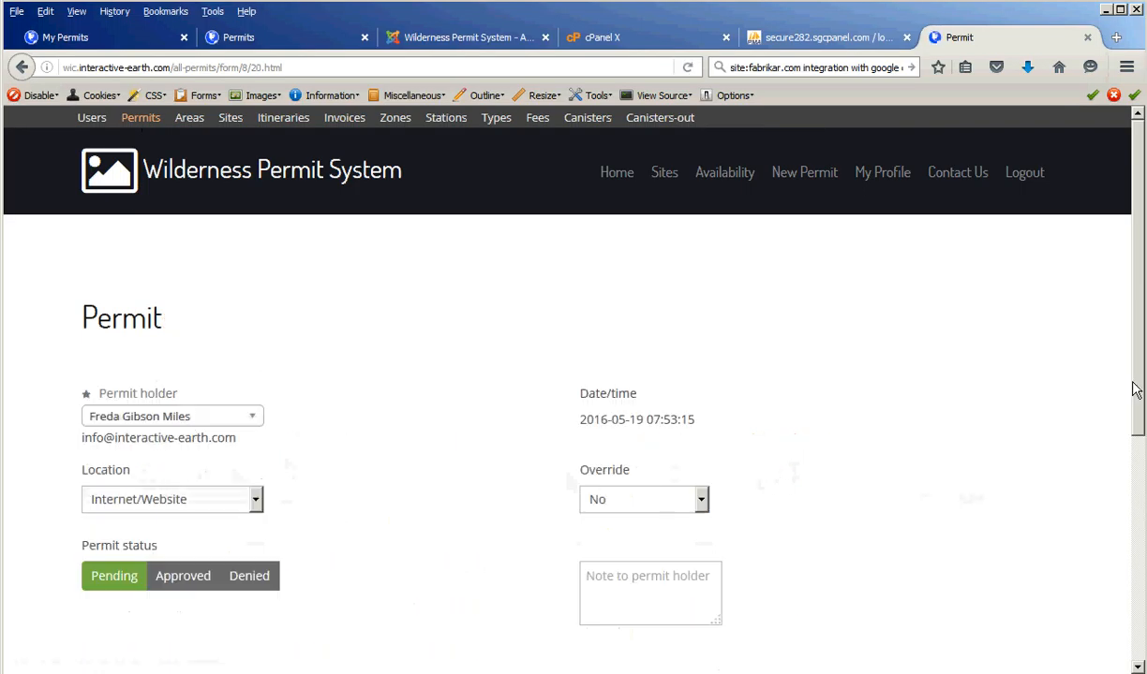
{"action": "scroll", "coordinate": [1091, 352], "scroll_direction": "down", "scroll_amount": 3}
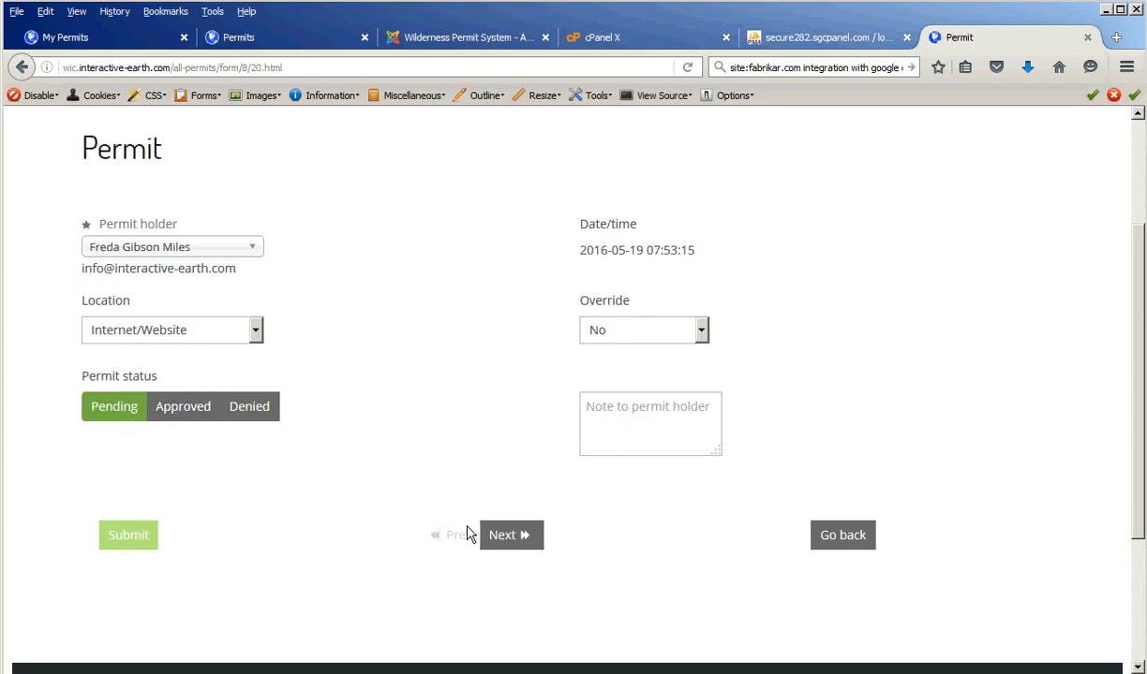
{"action": "left_click", "coordinate": [504, 535]}
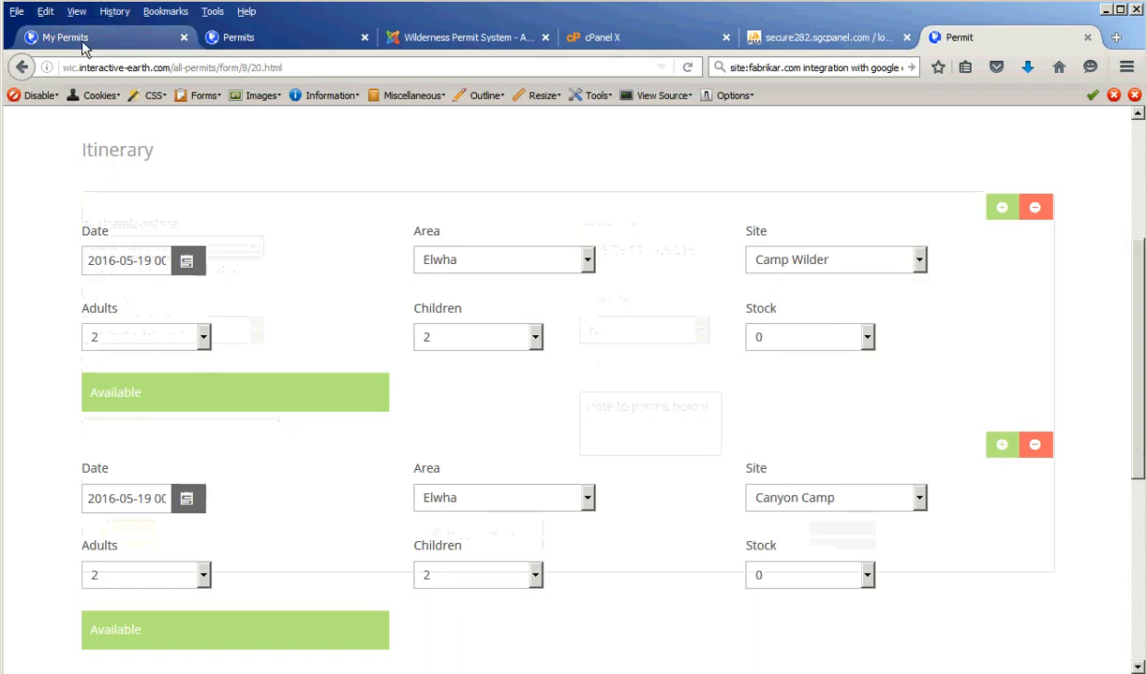
{"action": "scroll", "coordinate": [553, 389], "scroll_direction": "down", "scroll_amount": 5}
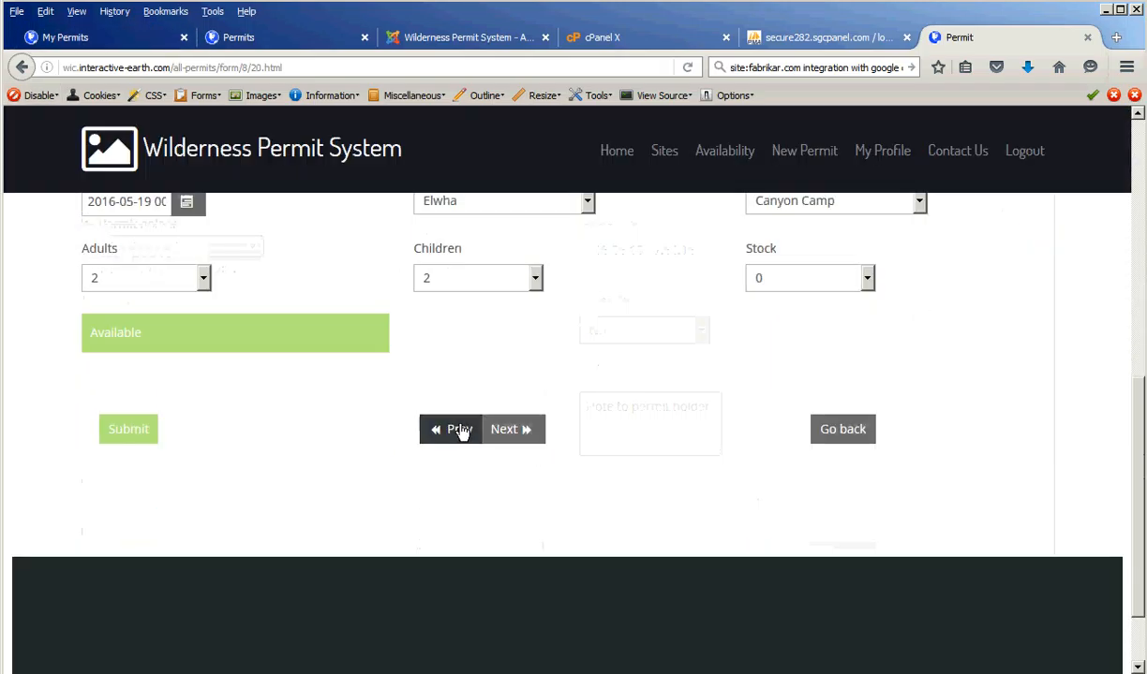
{"action": "left_click", "coordinate": [459, 431]}
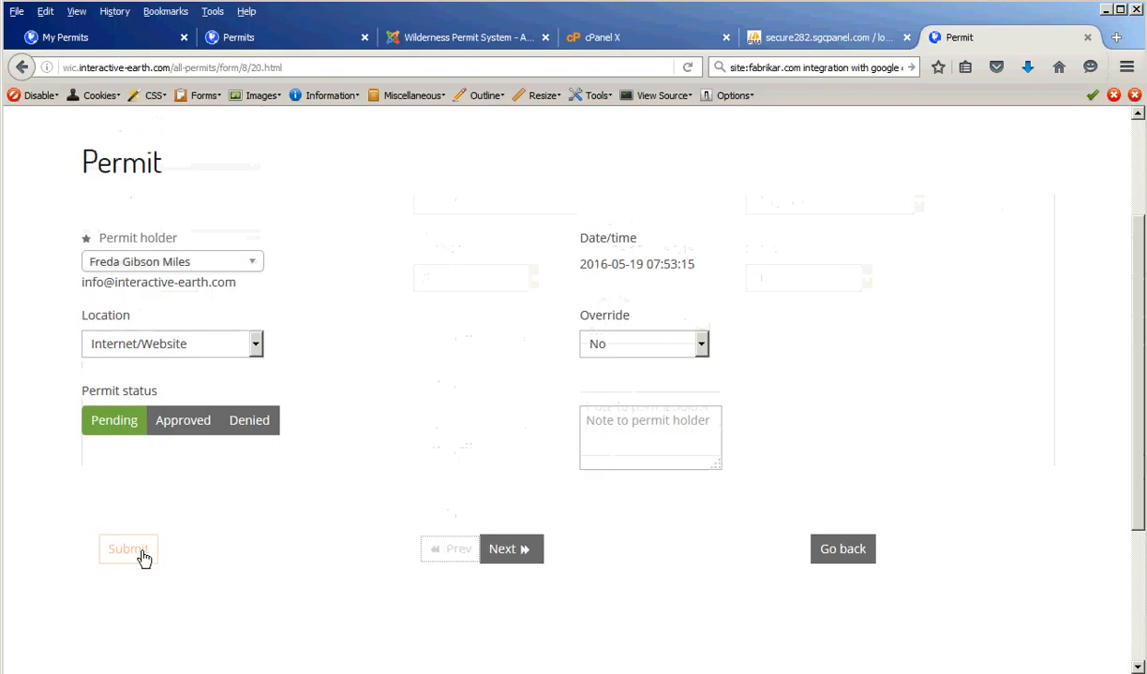
- Set permit 20's status to Approved and submit it
{"action": "left_click", "coordinate": [183, 421]}
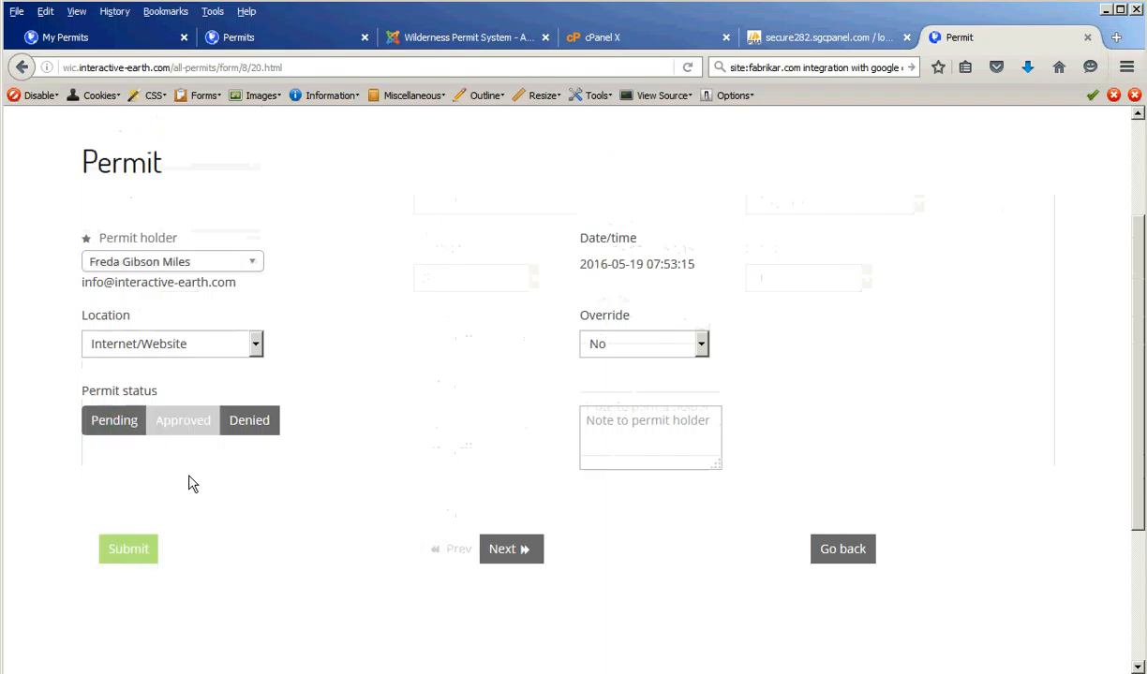
{"action": "left_click", "coordinate": [249, 420]}
{"action": "left_click", "coordinate": [182, 420]}
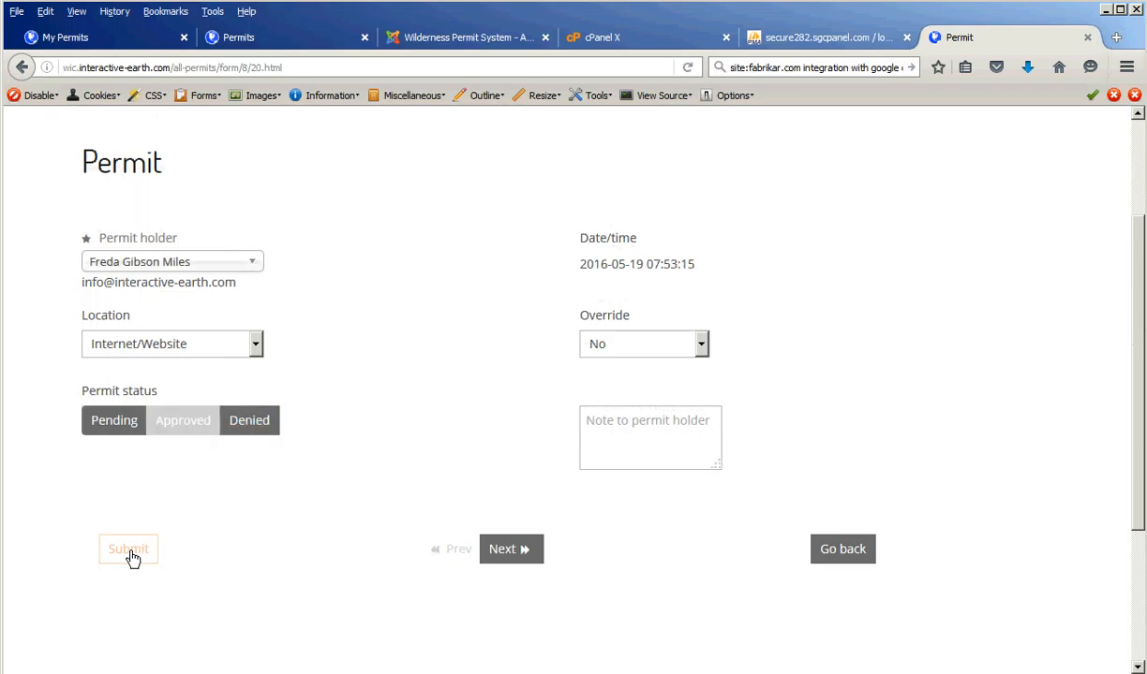
{"action": "left_click", "coordinate": [132, 556]}
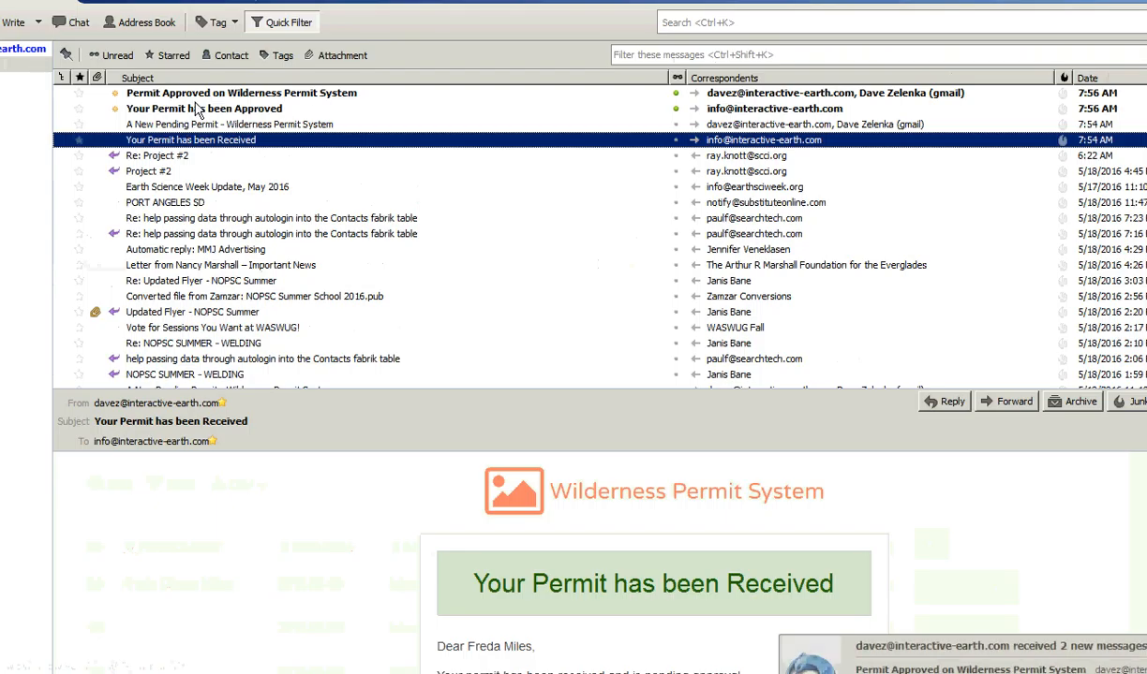
- Open the 'Your Permit has been Approved' email and follow its 8/20.pdf link
{"action": "left_click", "coordinate": [178, 109]}
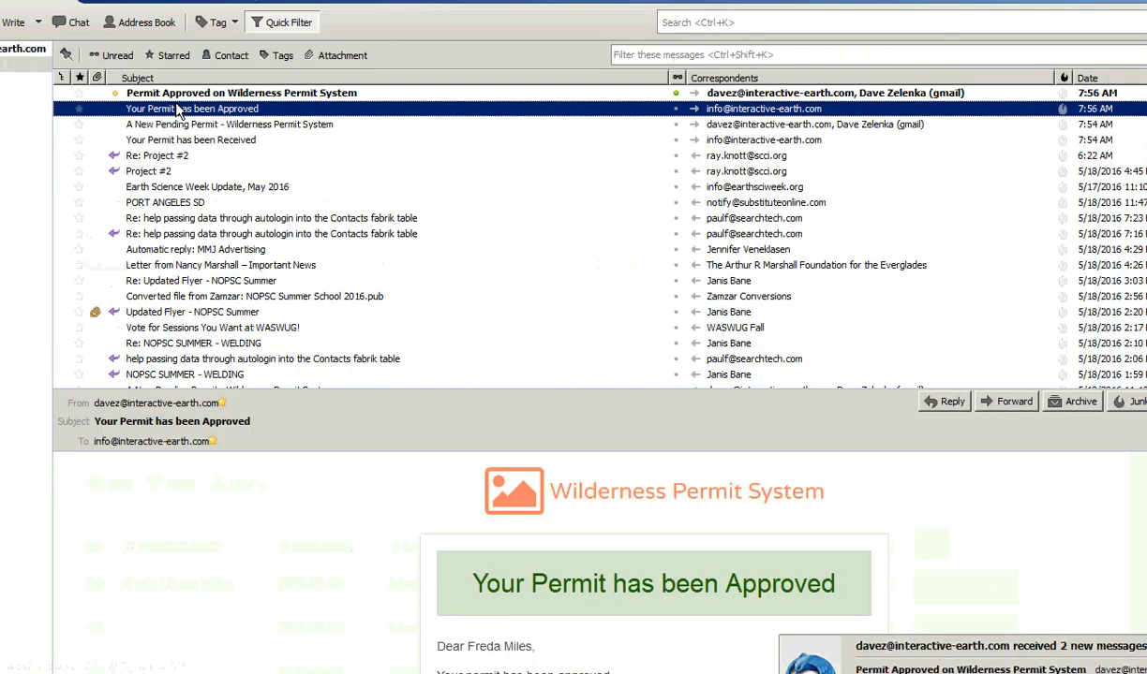
{"action": "double_click", "coordinate": [178, 109]}
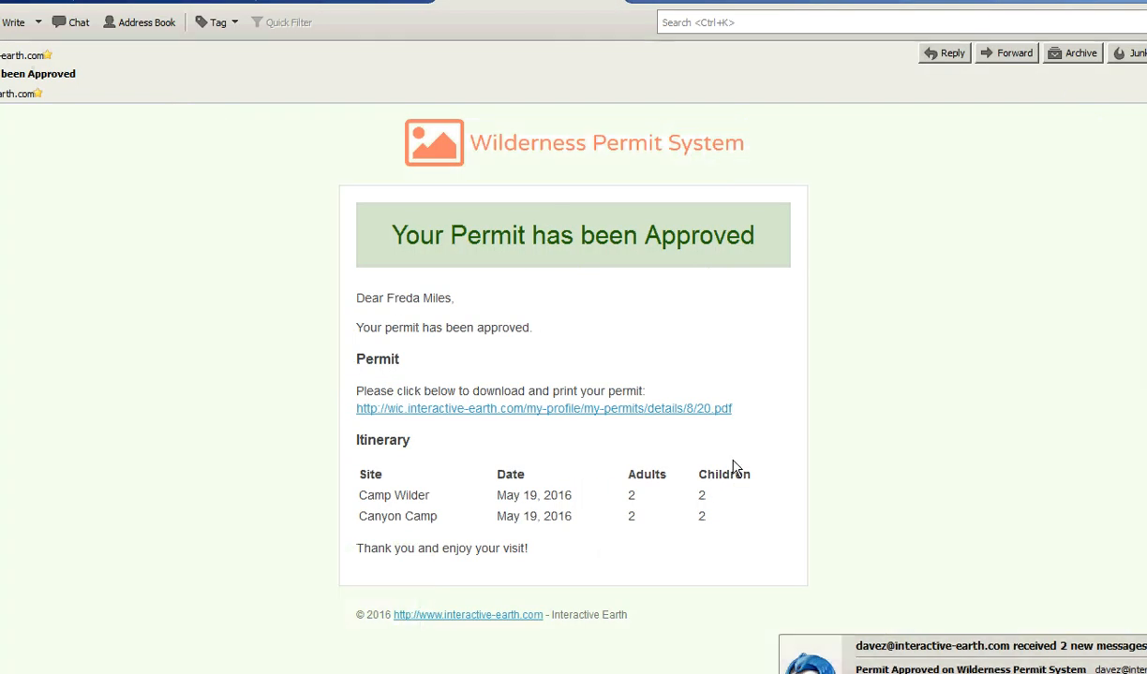
{"action": "left_click", "coordinate": [536, 416]}
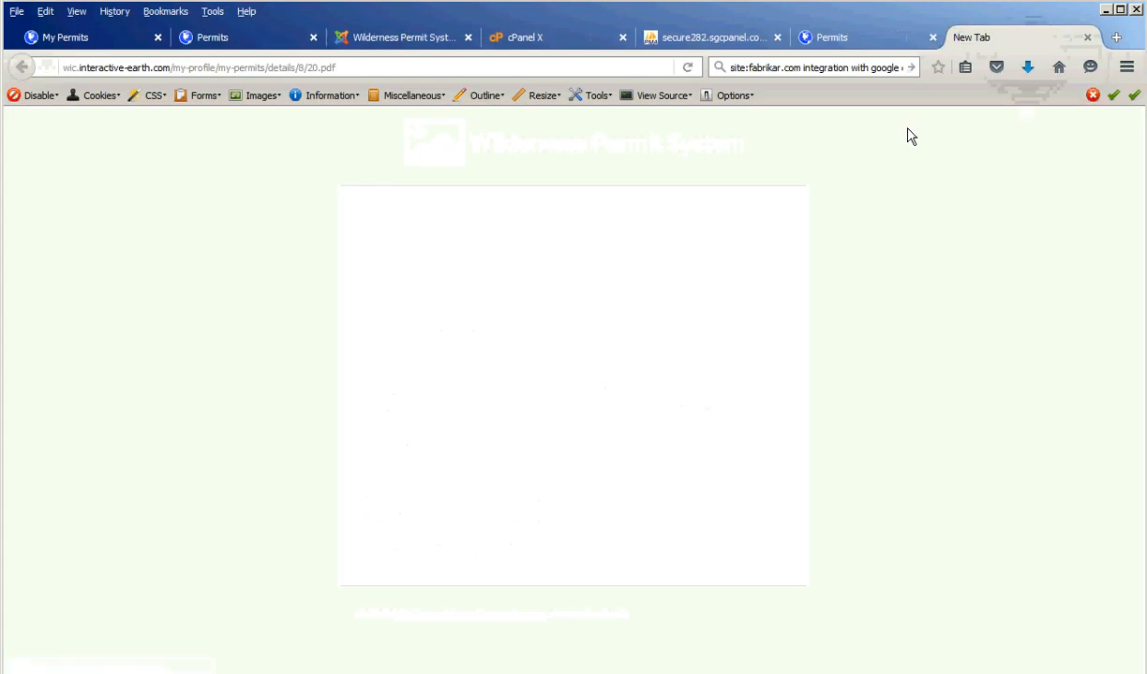
- View the downloaded permit 20 PDF in Adobe Reader, then return to the browser's Permits list
{"action": "left_click", "coordinate": [1027, 69]}
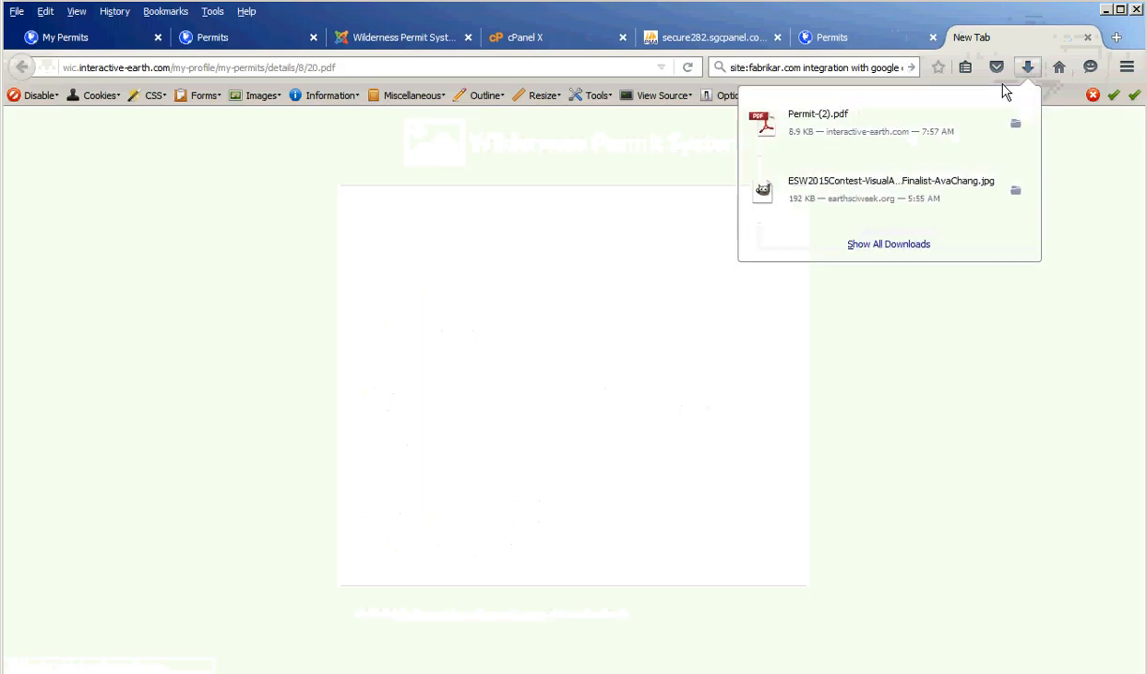
{"action": "left_click", "coordinate": [826, 116]}
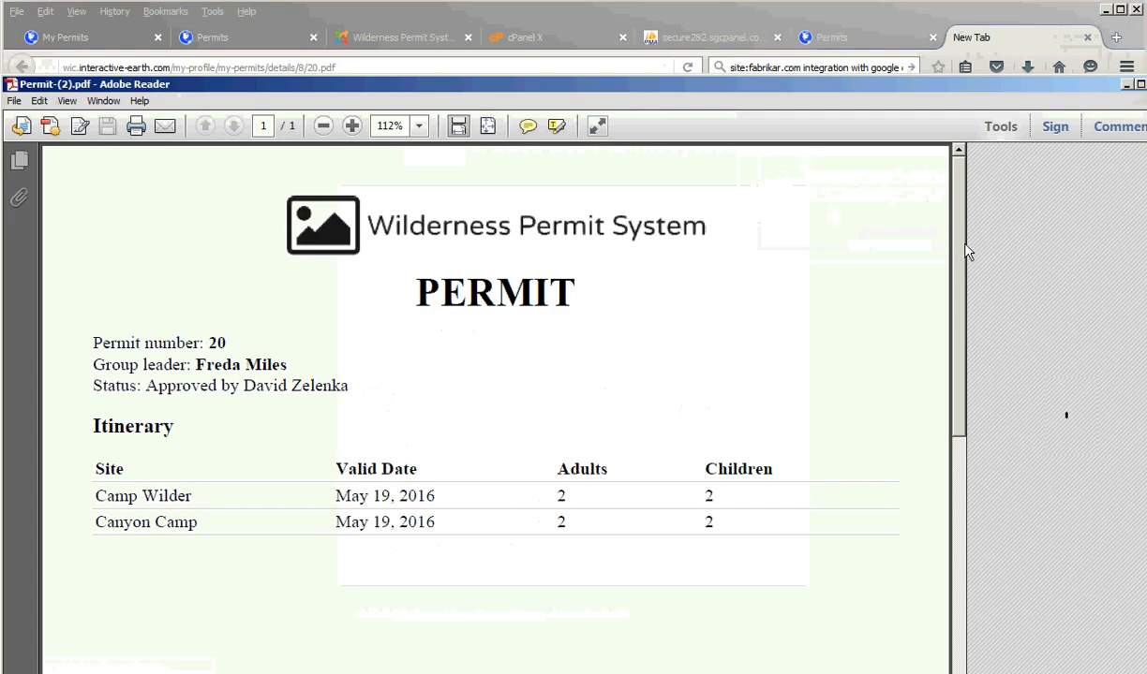
{"action": "left_click_drag", "start_coordinate": [956, 397], "coordinate": [958, 352]}
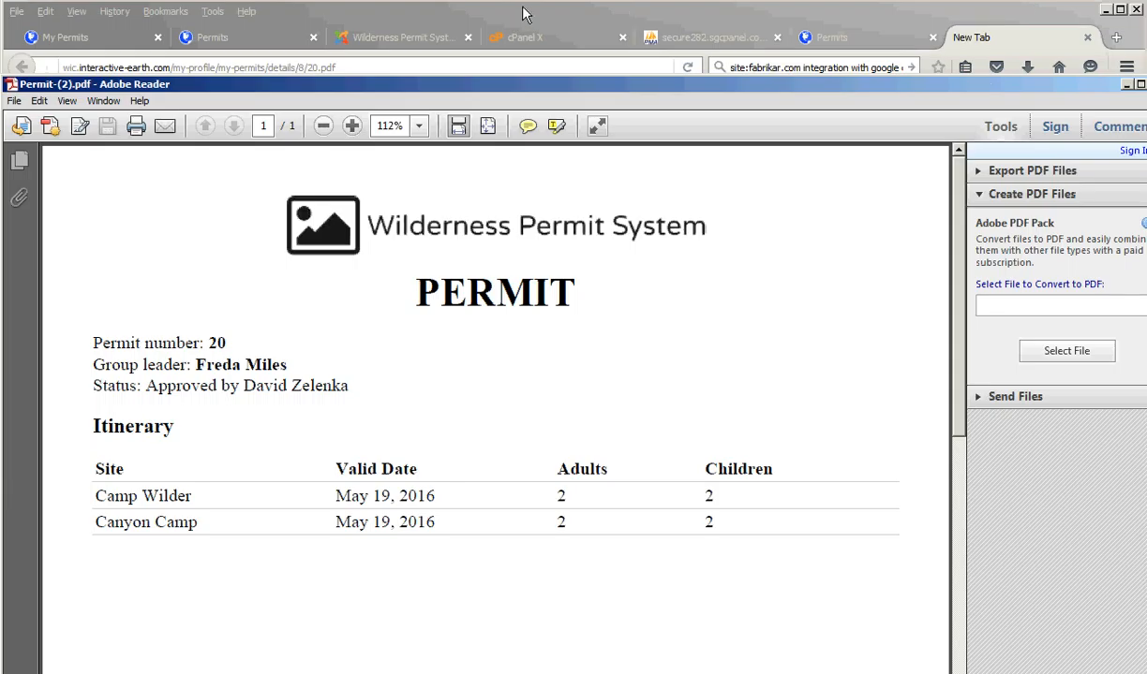
{"action": "left_click", "coordinate": [853, 39]}
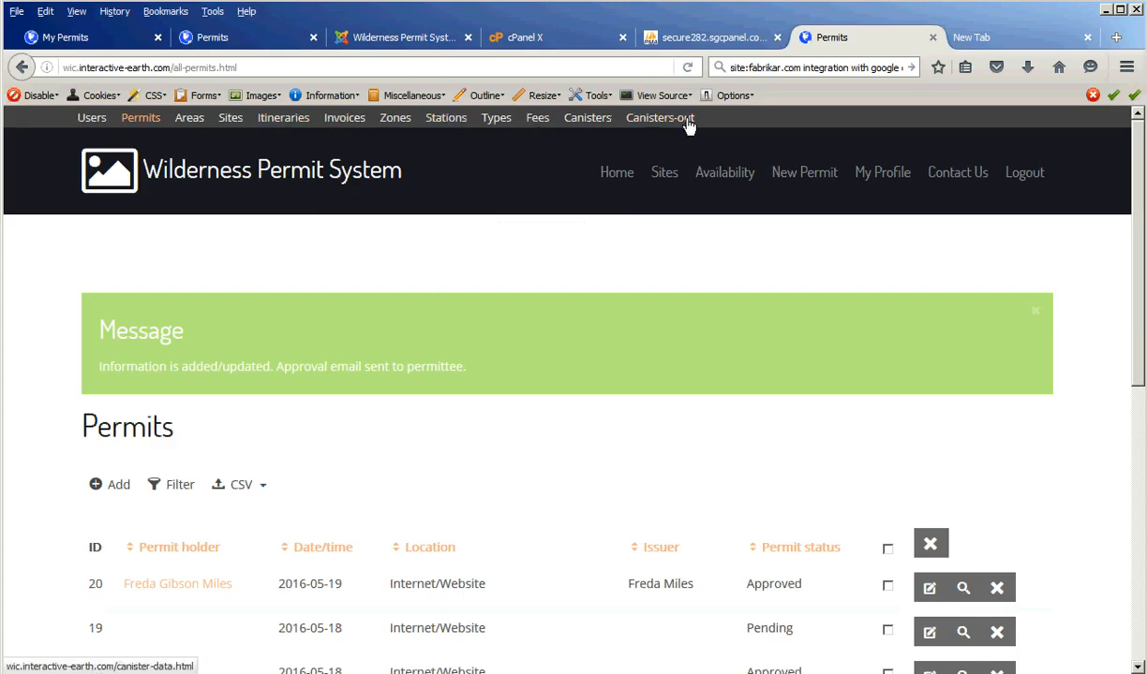
- Filter the Users list by the holder's name and start a new permit from their row
{"action": "left_click", "coordinate": [91, 122]}
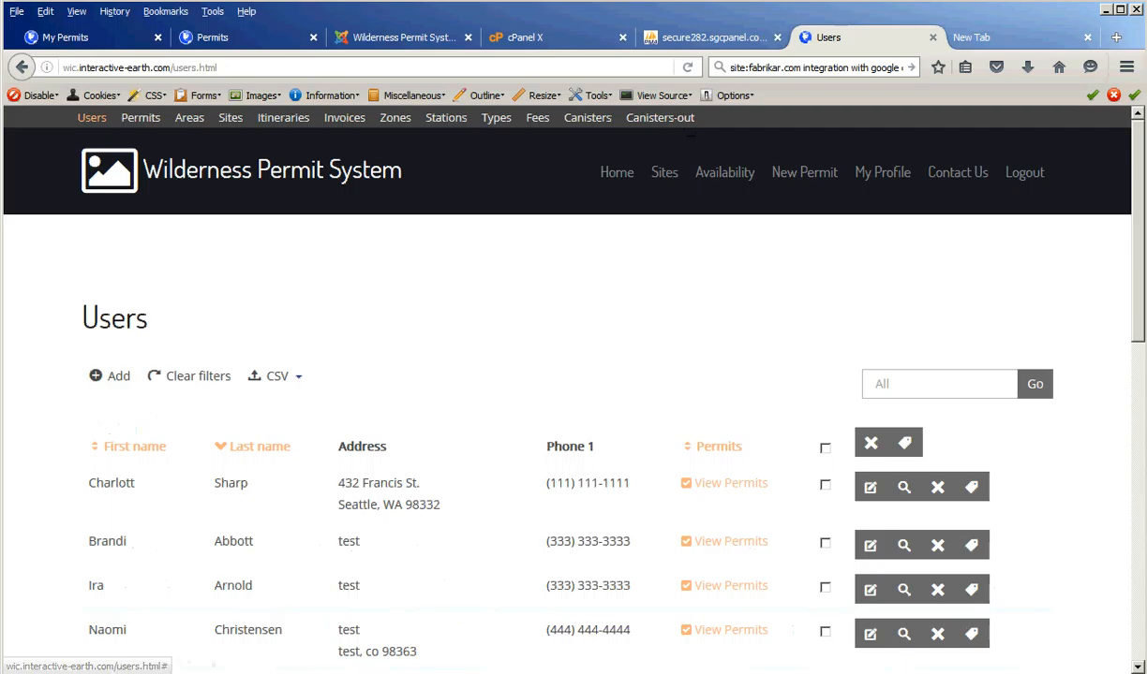
{"action": "left_click_drag", "start_coordinate": [1140, 220], "coordinate": [1139, 246]}
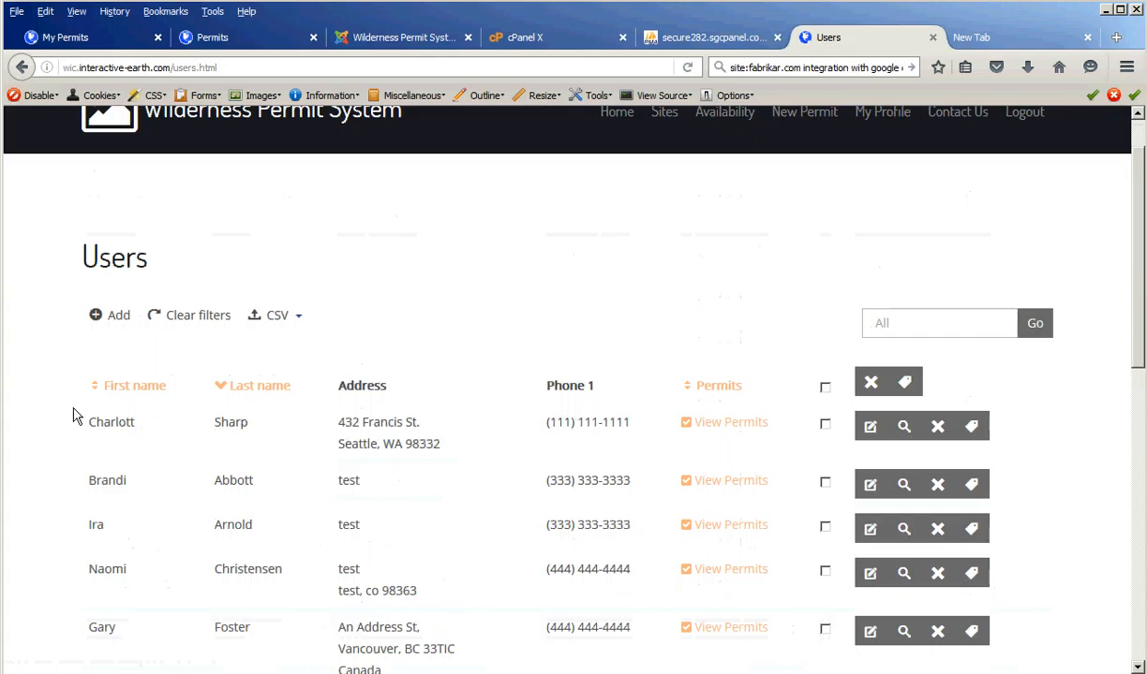
{"action": "left_click", "coordinate": [914, 325]}
{"action": "left_click", "coordinate": [1035, 325]}
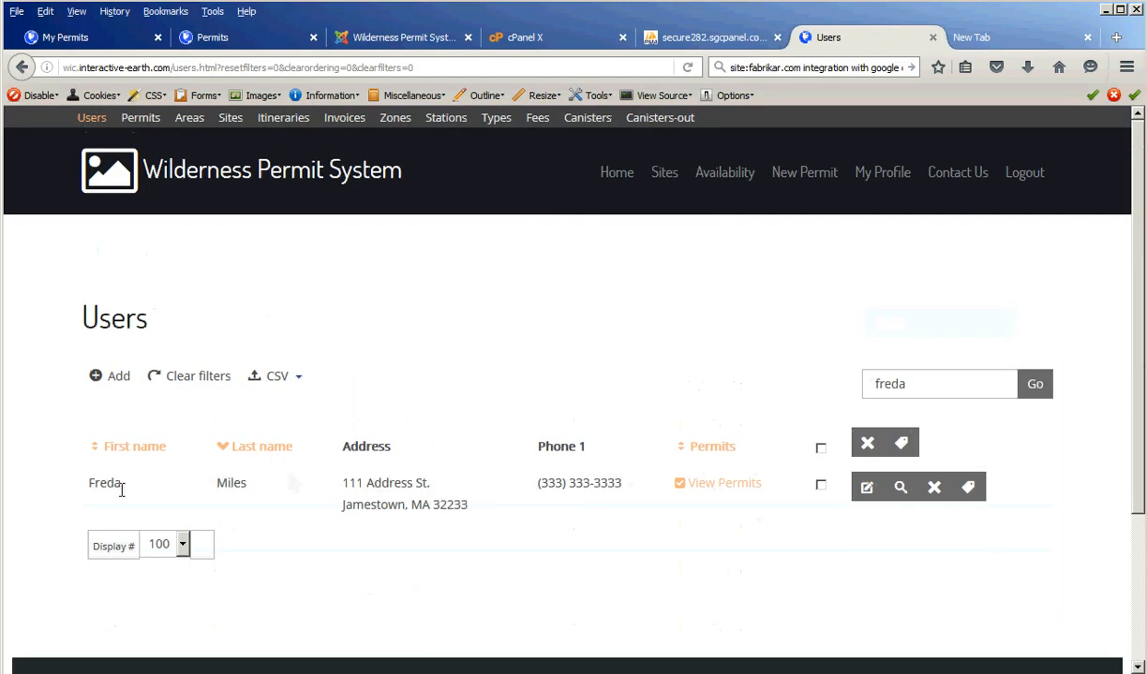
{"action": "left_click", "coordinate": [969, 488]}
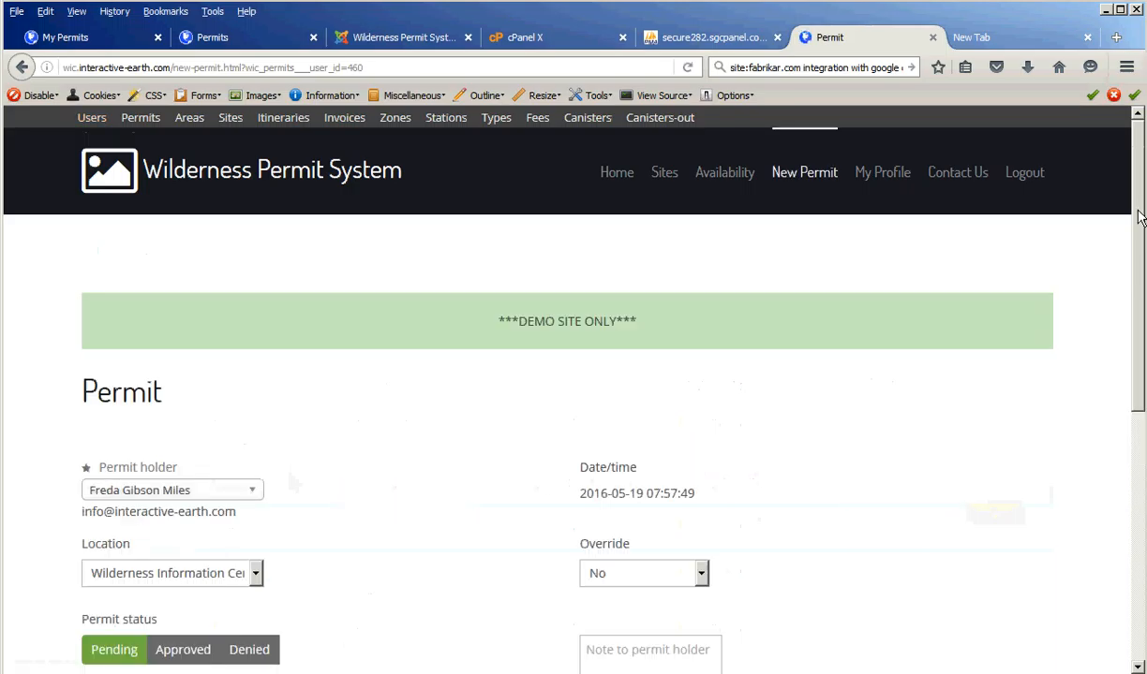
- Keep the current permit holder, set status to Approved with Override No, and continue to the itinerary
{"action": "left_click_drag", "start_coordinate": [1140, 217], "coordinate": [1139, 230]}
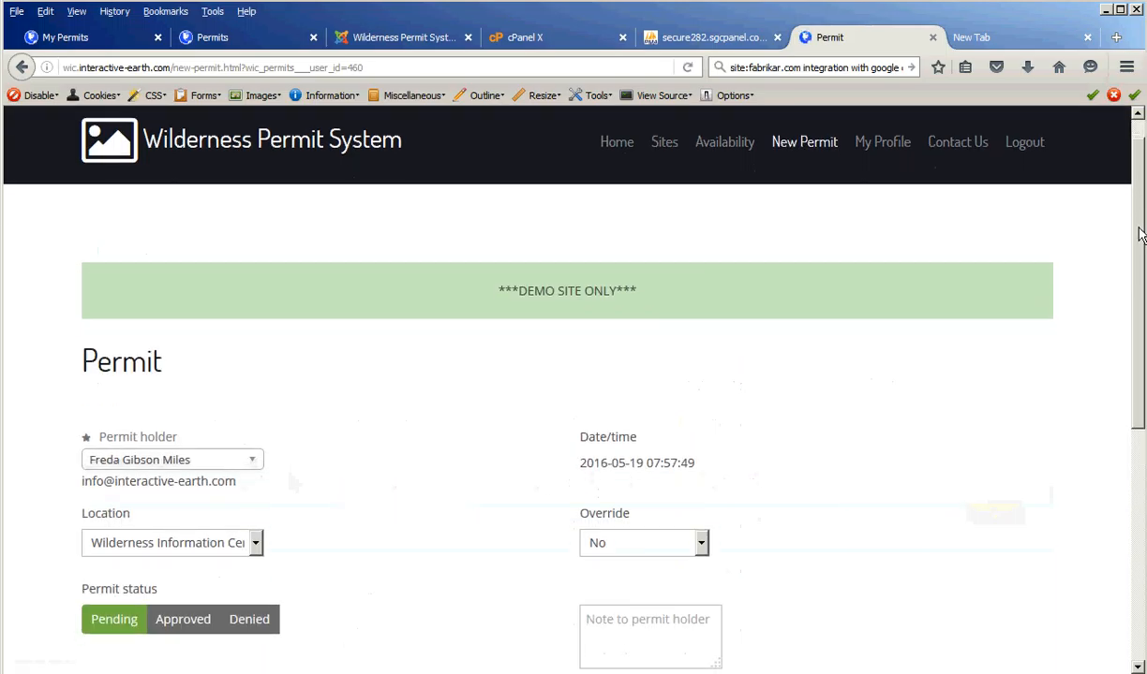
{"action": "scroll", "coordinate": [1141, 230], "scroll_direction": "down", "scroll_amount": 2}
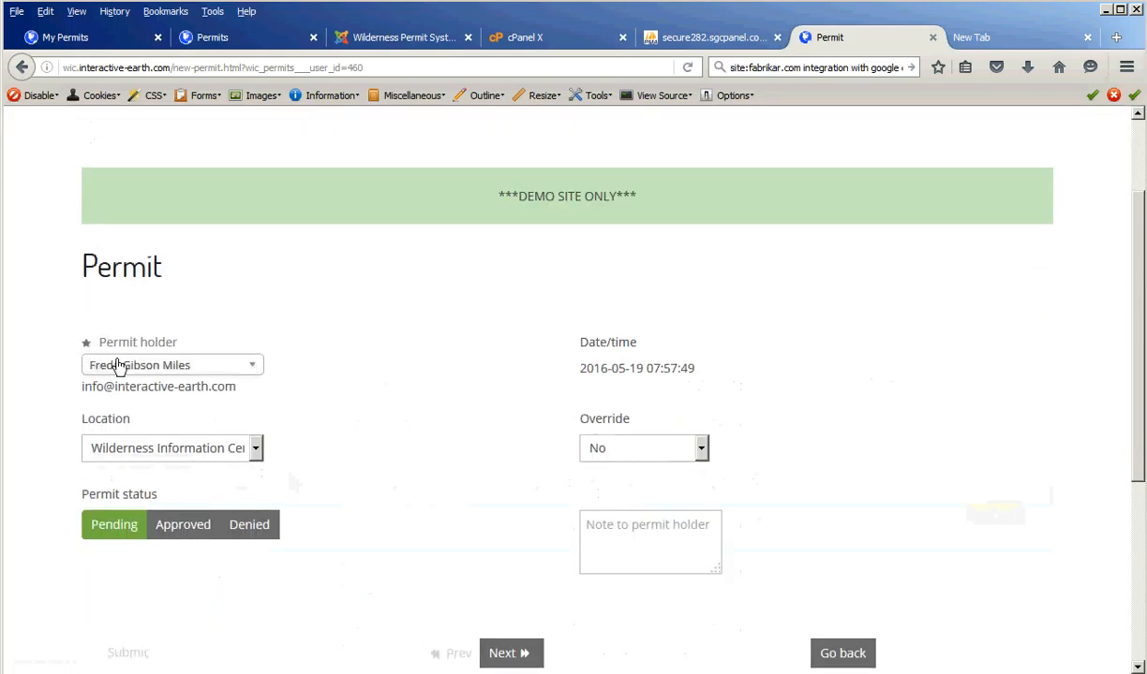
{"action": "left_click", "coordinate": [141, 369]}
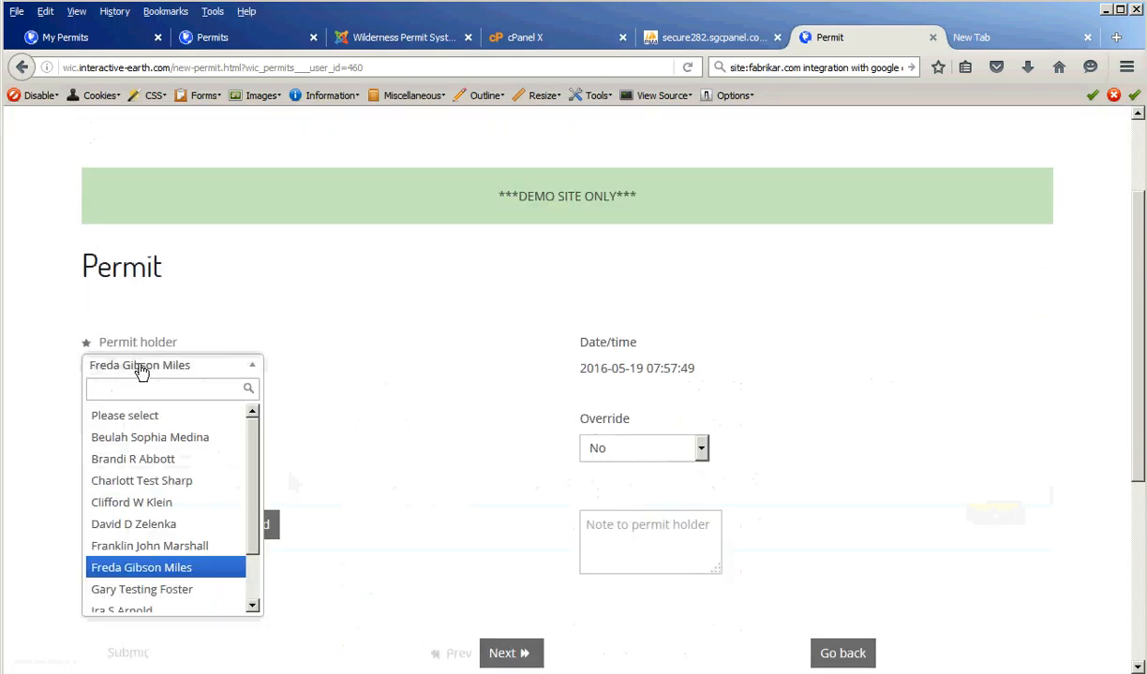
{"action": "left_click", "coordinate": [387, 376]}
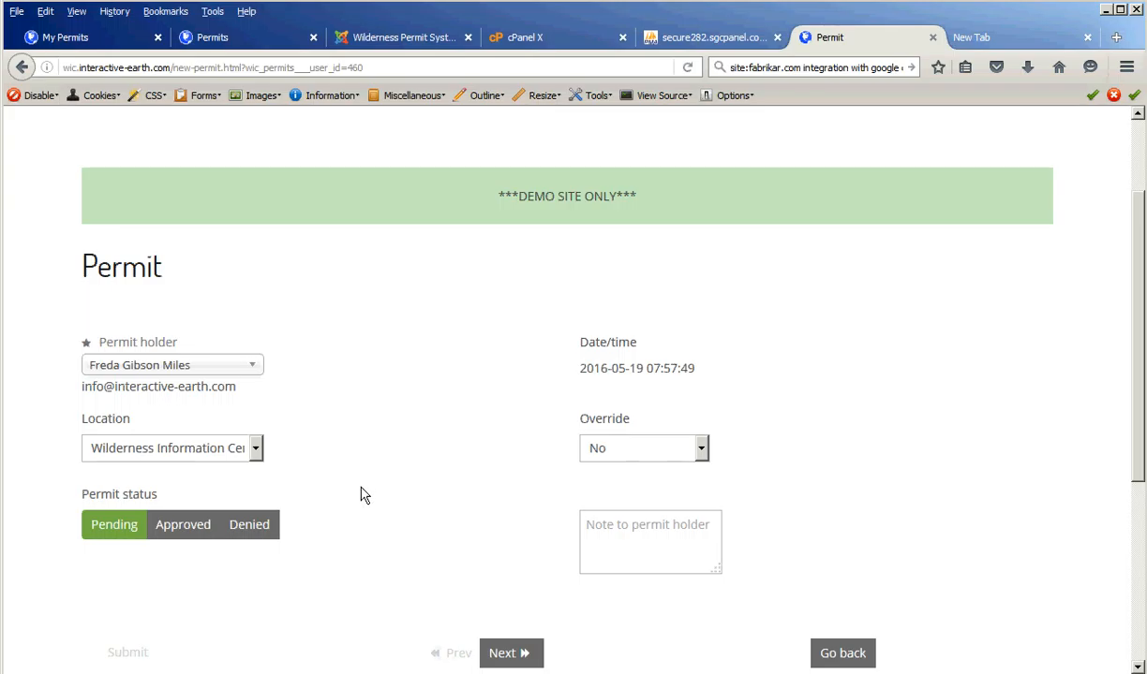
{"action": "scroll", "coordinate": [364, 497], "scroll_direction": "down", "scroll_amount": 2}
{"action": "left_click", "coordinate": [187, 428]}
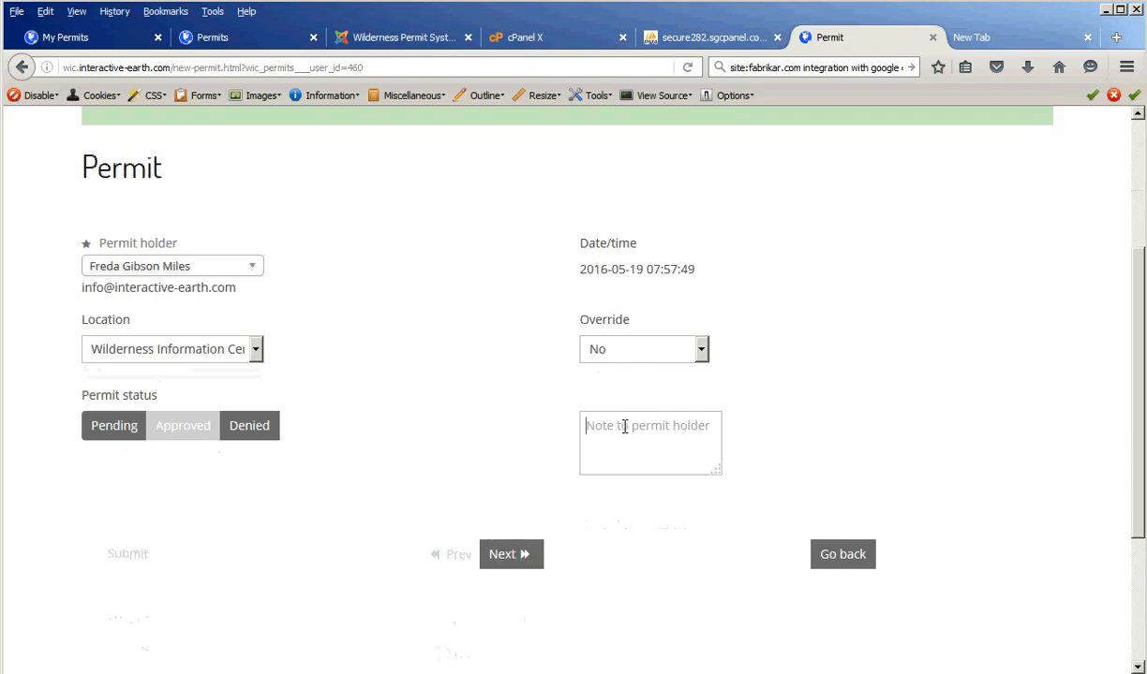
{"action": "left_click", "coordinate": [646, 350]}
{"action": "left_click", "coordinate": [752, 353]}
{"action": "left_click", "coordinate": [506, 556]}
{"action": "scroll", "coordinate": [509, 564], "scroll_direction": "down", "scroll_amount": 1}
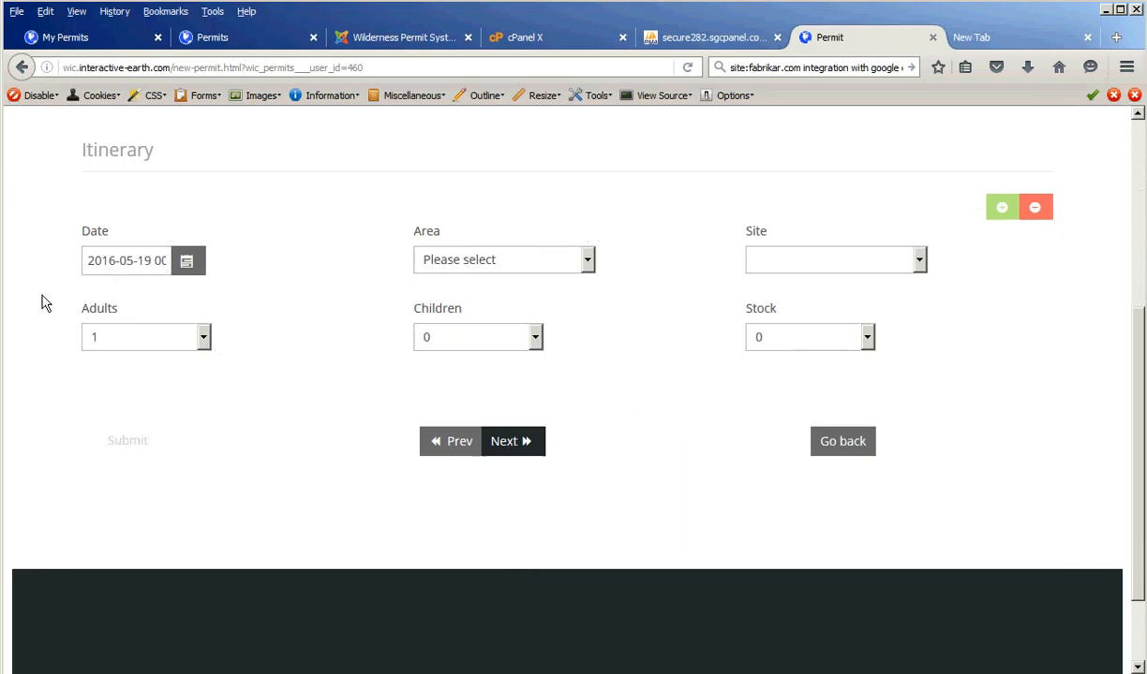
- Choose the Hoh area and the 5-mile Island site for the itinerary
{"action": "left_click", "coordinate": [496, 255]}
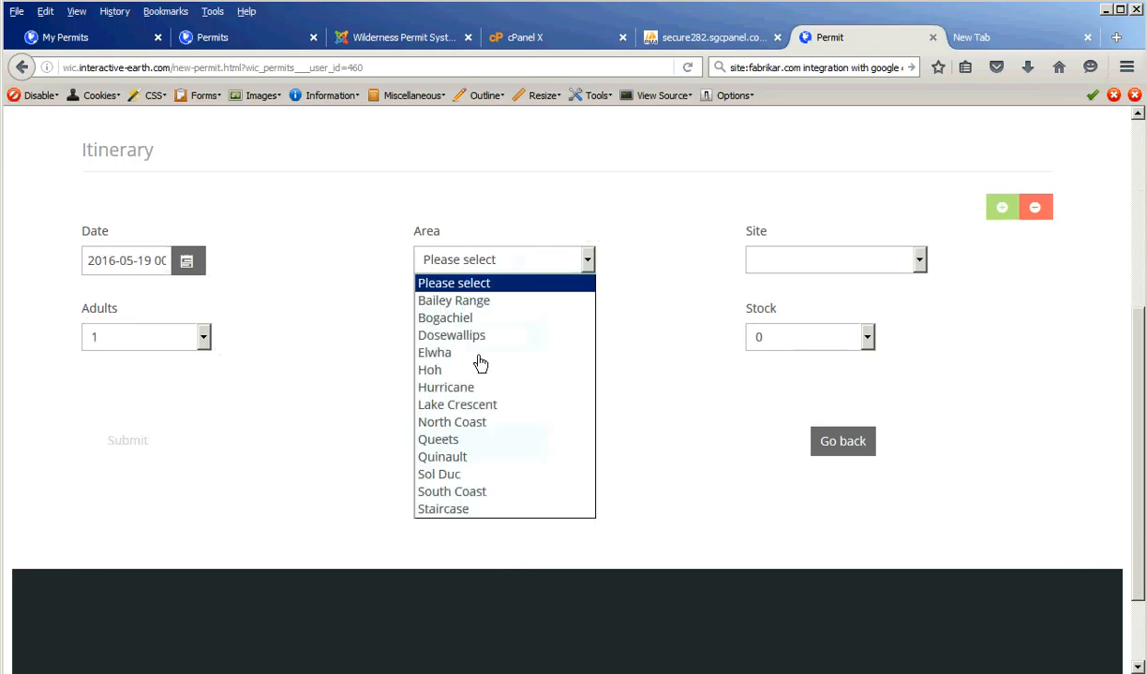
{"action": "left_click", "coordinate": [465, 371]}
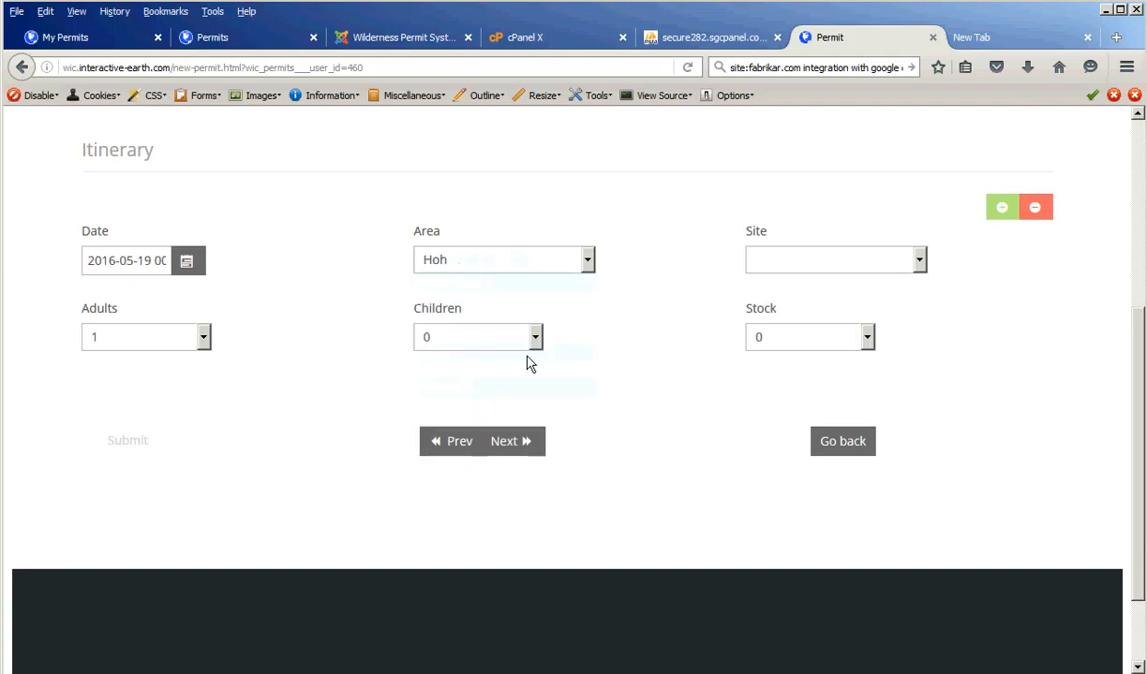
{"action": "left_click", "coordinate": [854, 261]}
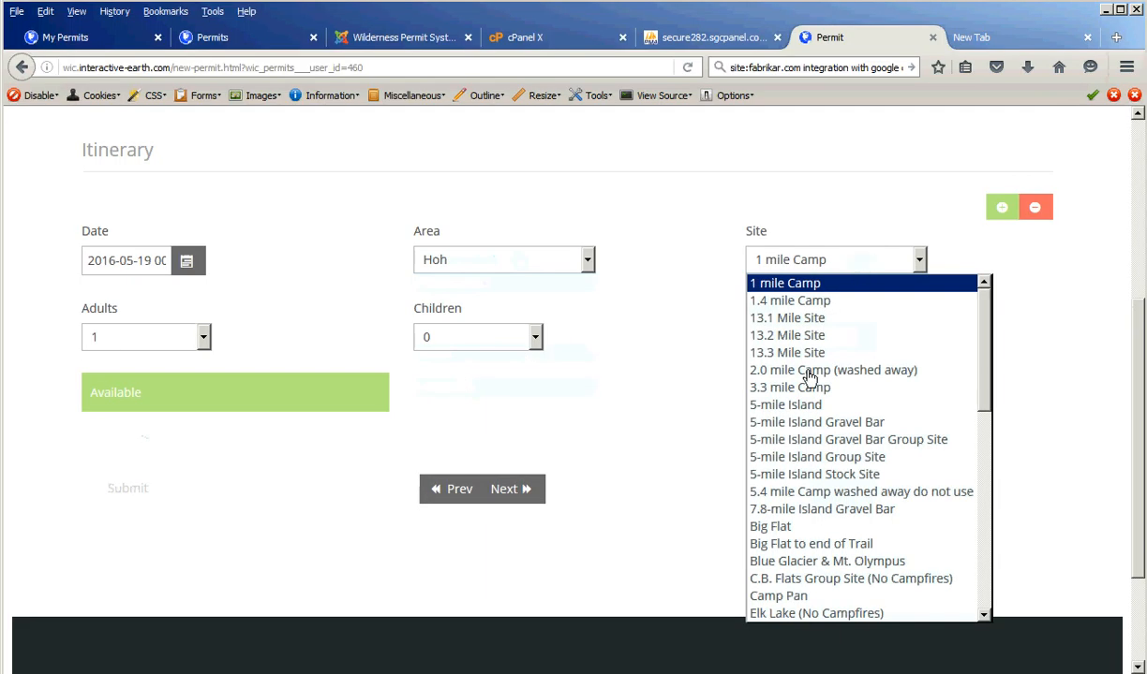
{"action": "left_click", "coordinate": [803, 408]}
- Set stock back to 0 after the warning, with 2 adults and 2 children
{"action": "left_click", "coordinate": [796, 337]}
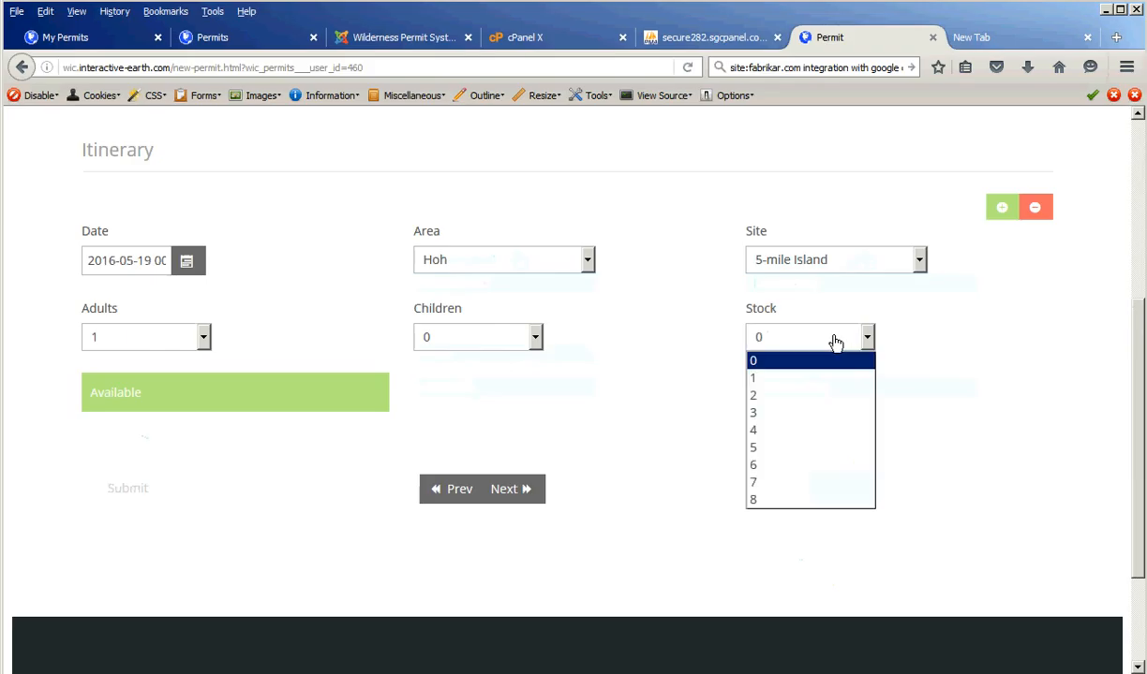
{"action": "left_click", "coordinate": [784, 409]}
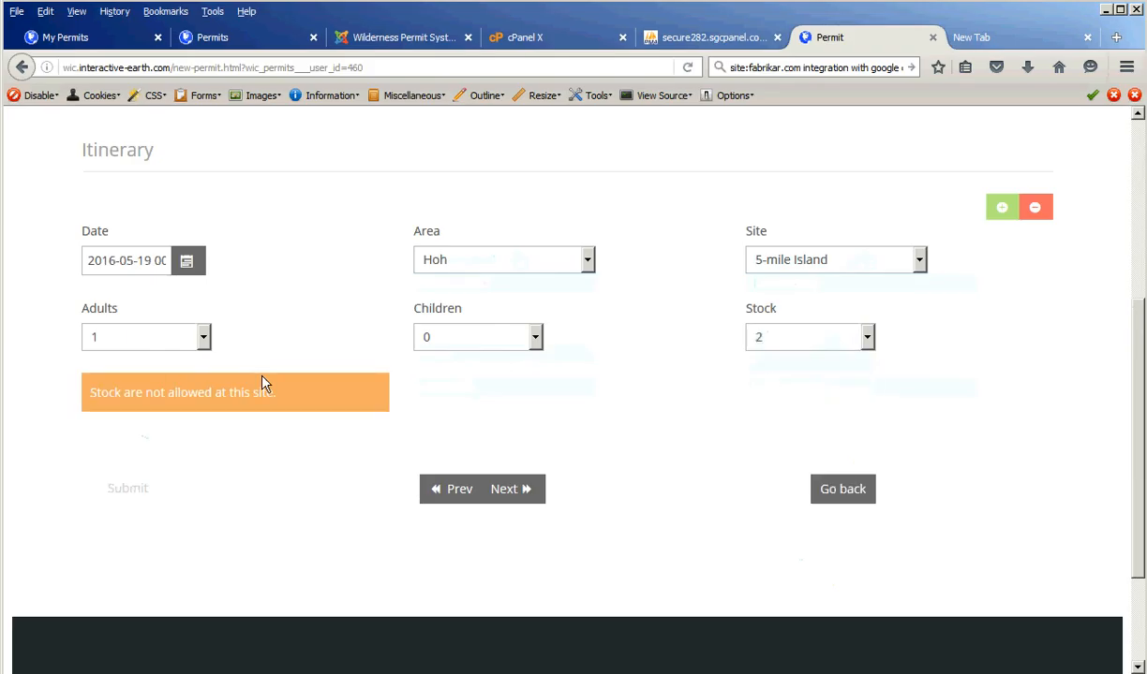
{"action": "left_click", "coordinate": [783, 338]}
{"action": "left_click", "coordinate": [785, 363]}
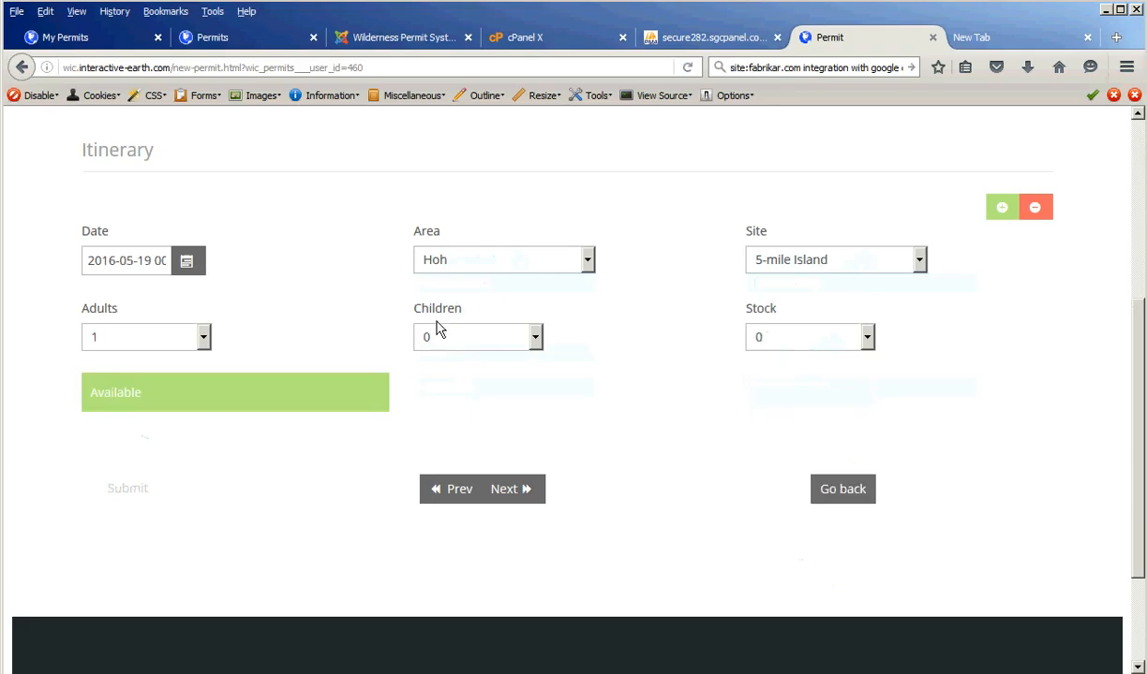
{"action": "left_click", "coordinate": [133, 339]}
{"action": "left_click", "coordinate": [102, 377]}
{"action": "left_click", "coordinate": [447, 339]}
{"action": "left_click", "coordinate": [441, 398]}
- Add canister wic08 to the permit on the Canisters step and submit the permit to save it
{"action": "left_click", "coordinate": [514, 493]}
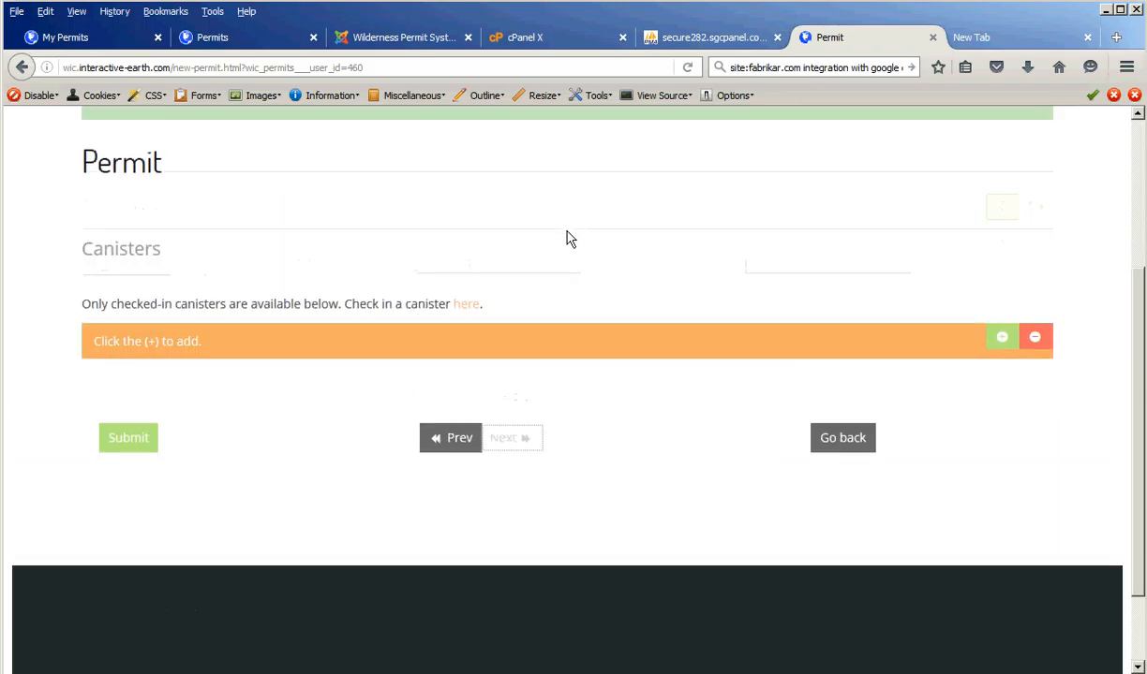
{"action": "scroll", "coordinate": [565, 239], "scroll_direction": "up", "scroll_amount": 4}
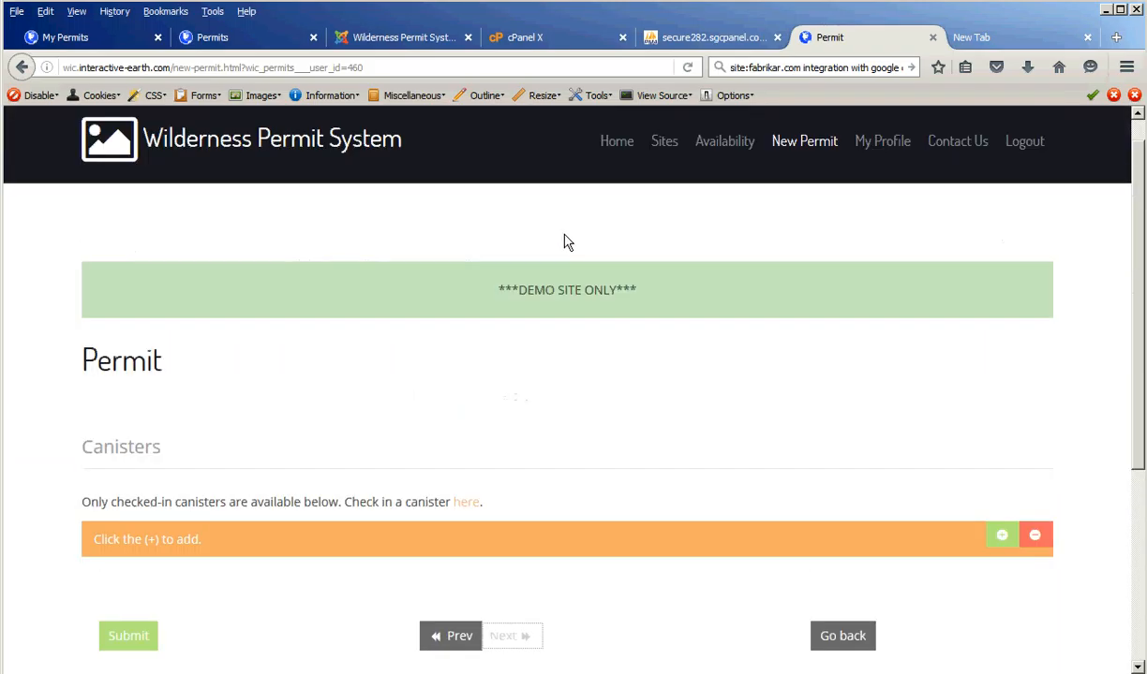
{"action": "left_click", "coordinate": [1001, 535]}
{"action": "scroll", "coordinate": [247, 521], "scroll_direction": "down", "scroll_amount": 2}
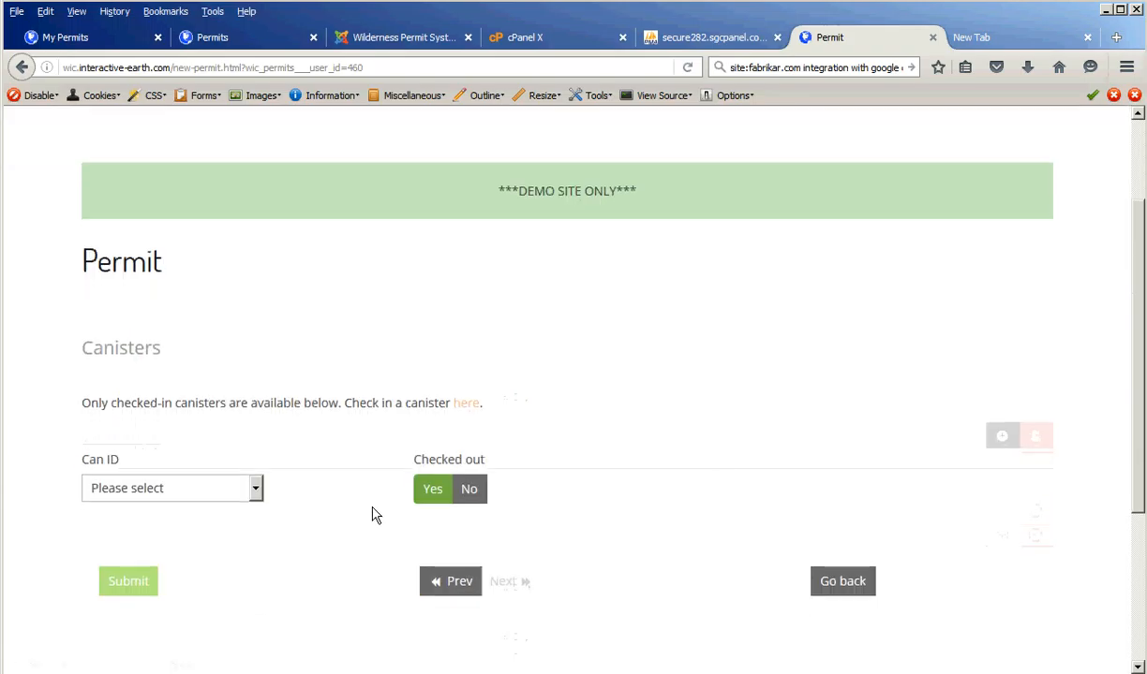
{"action": "left_click", "coordinate": [202, 494]}
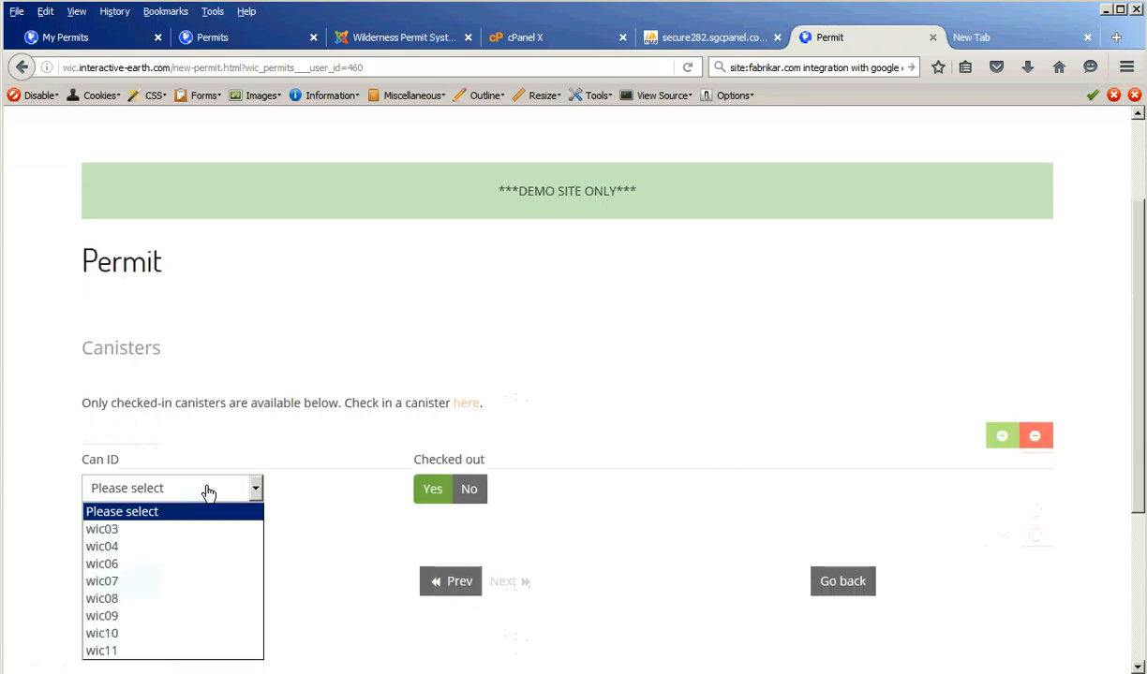
{"action": "left_click", "coordinate": [134, 604]}
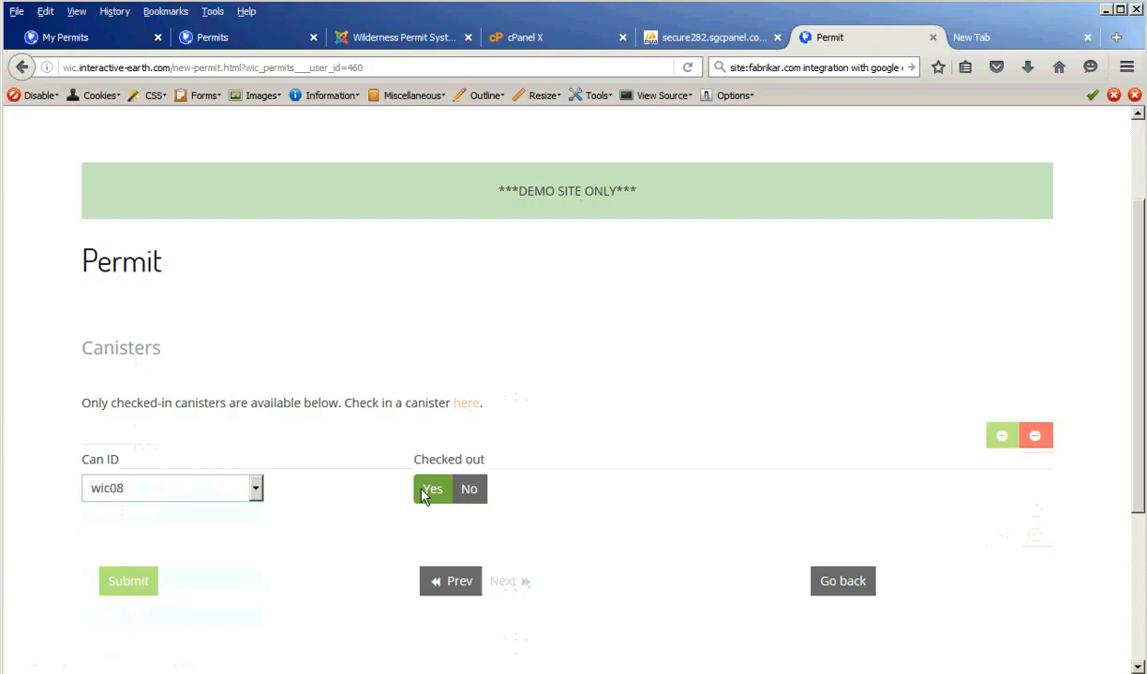
{"action": "left_click", "coordinate": [141, 582]}
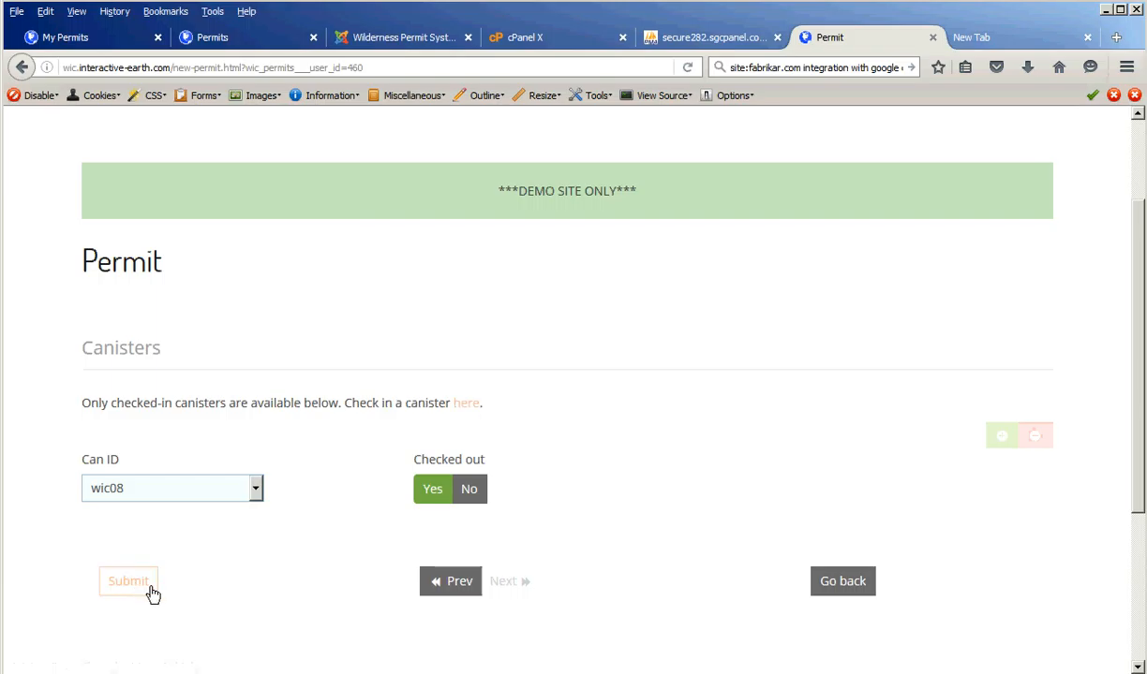
{"action": "left_click", "coordinate": [123, 590]}
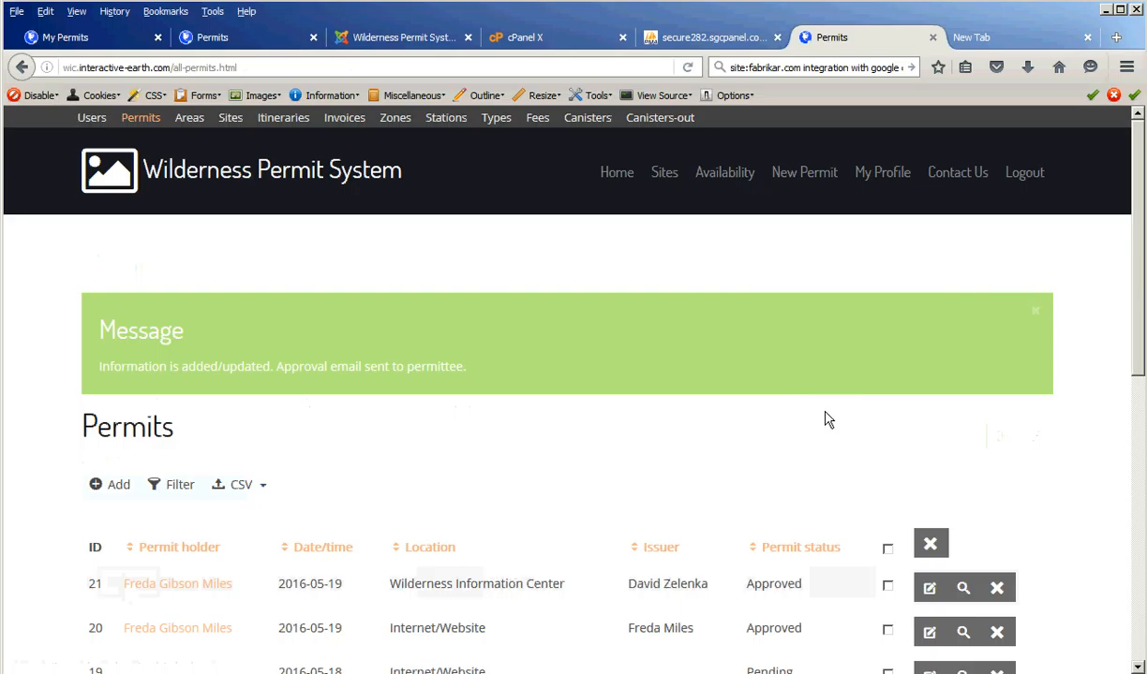
- Select canisters wic05 and wic08 on the checked-out list and check both in
{"action": "left_click", "coordinate": [648, 125]}
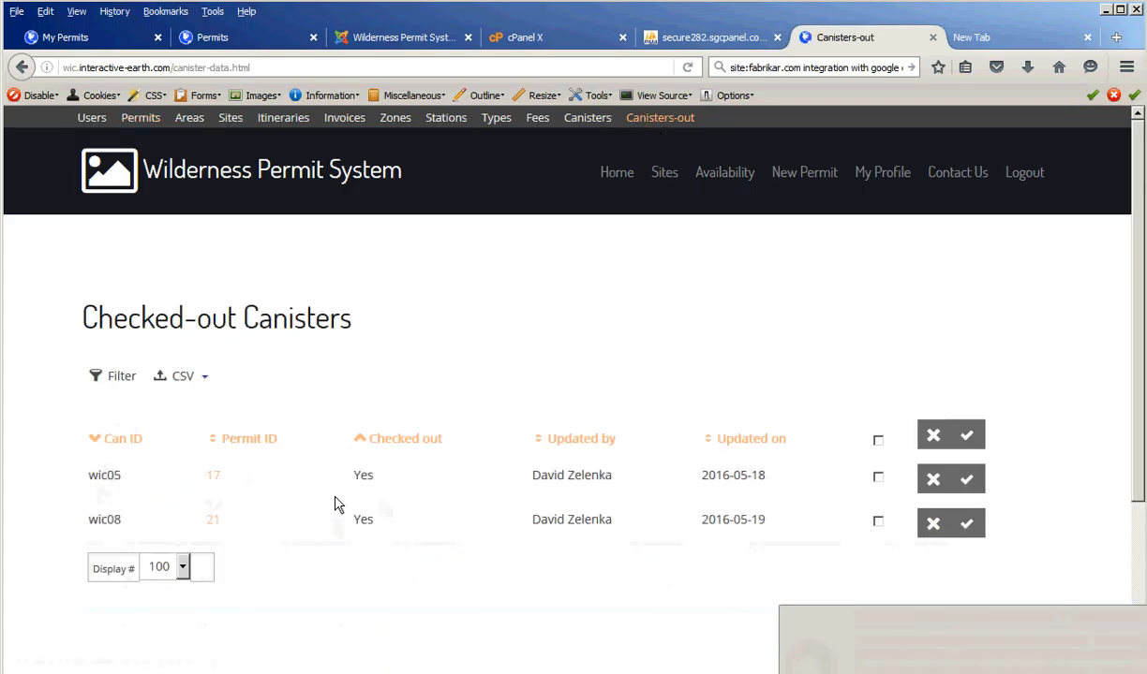
{"action": "left_click", "coordinate": [878, 478]}
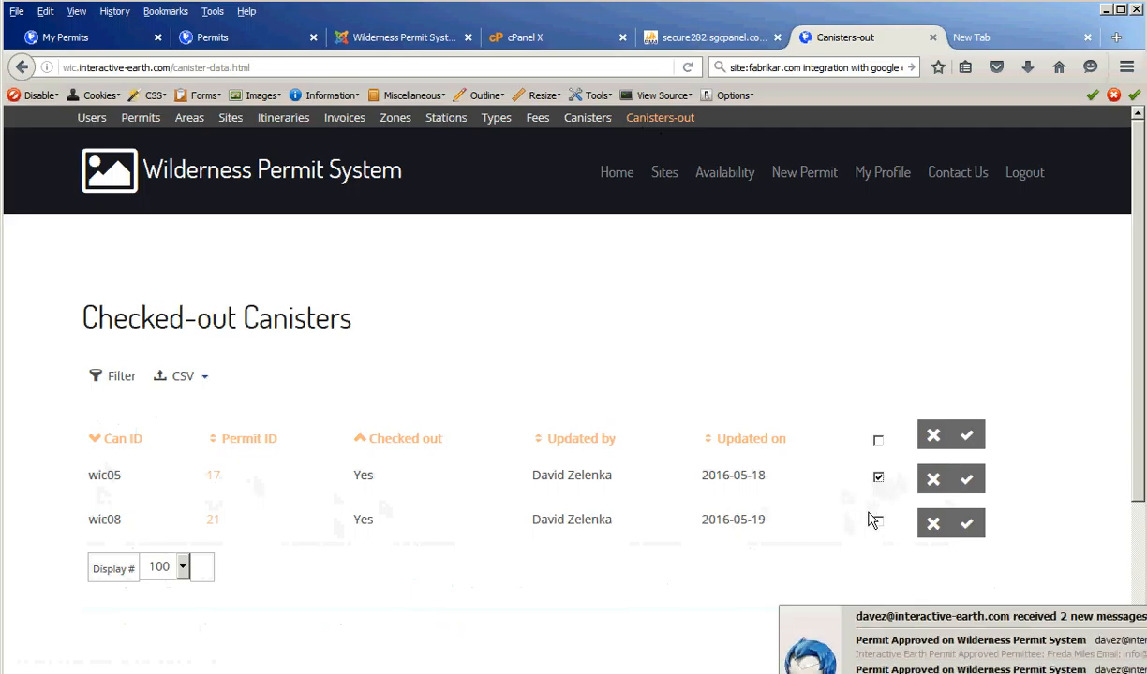
{"action": "left_click", "coordinate": [877, 522]}
{"action": "left_click", "coordinate": [963, 438]}
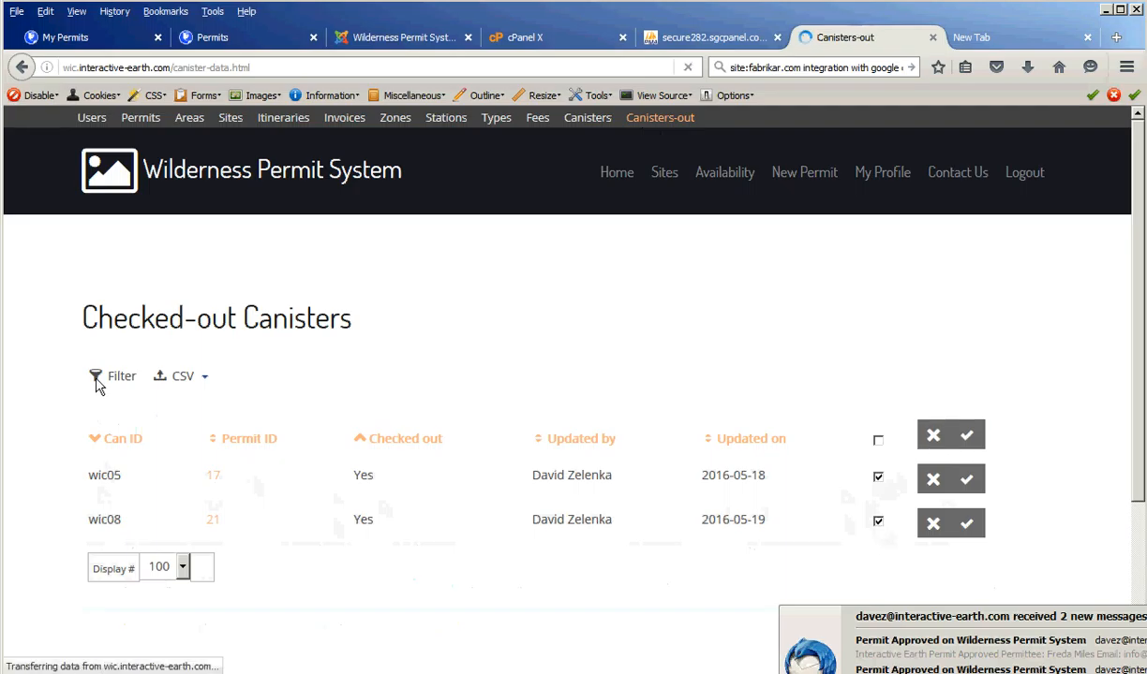
- Check in canister wic05 from the Canisters-out results table
{"action": "scroll", "coordinate": [281, 482], "scroll_direction": "down", "scroll_amount": 4}
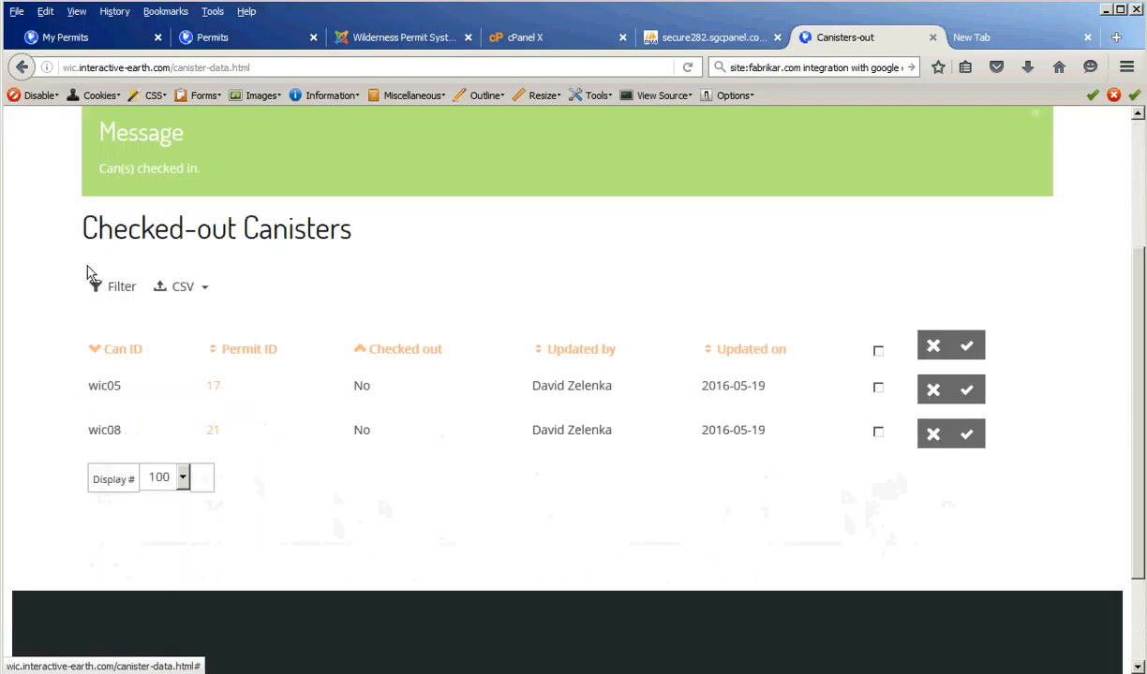
{"action": "left_click", "coordinate": [122, 290]}
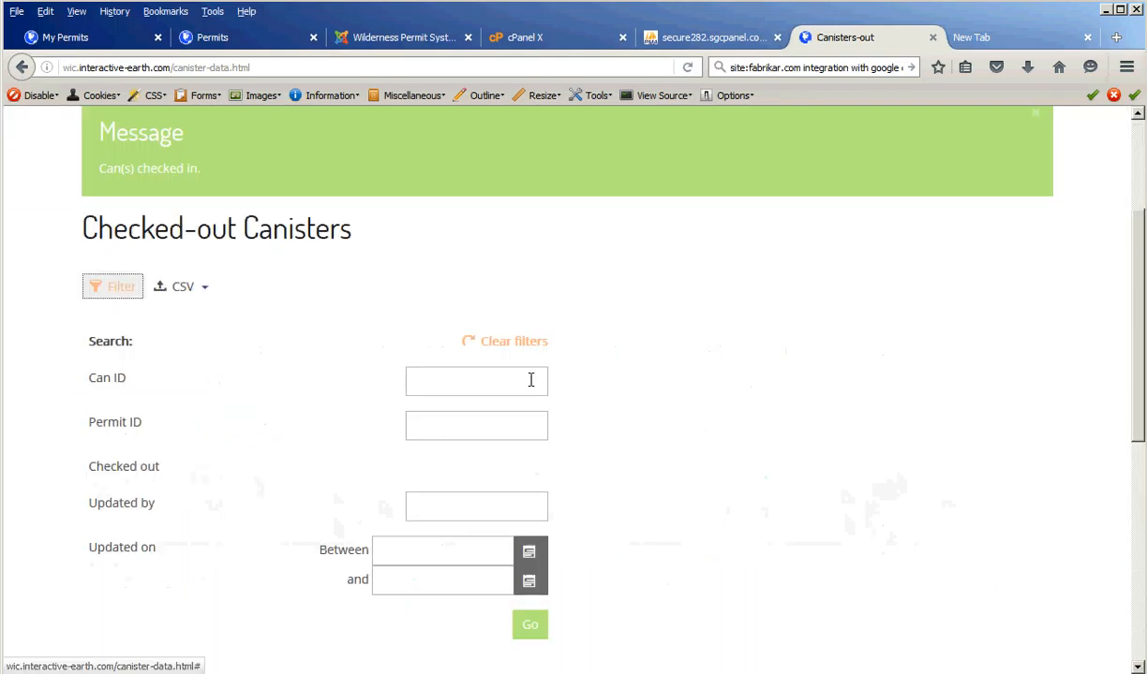
{"action": "right_click", "coordinate": [134, 348]}
{"action": "left_click", "coordinate": [686, 317]}
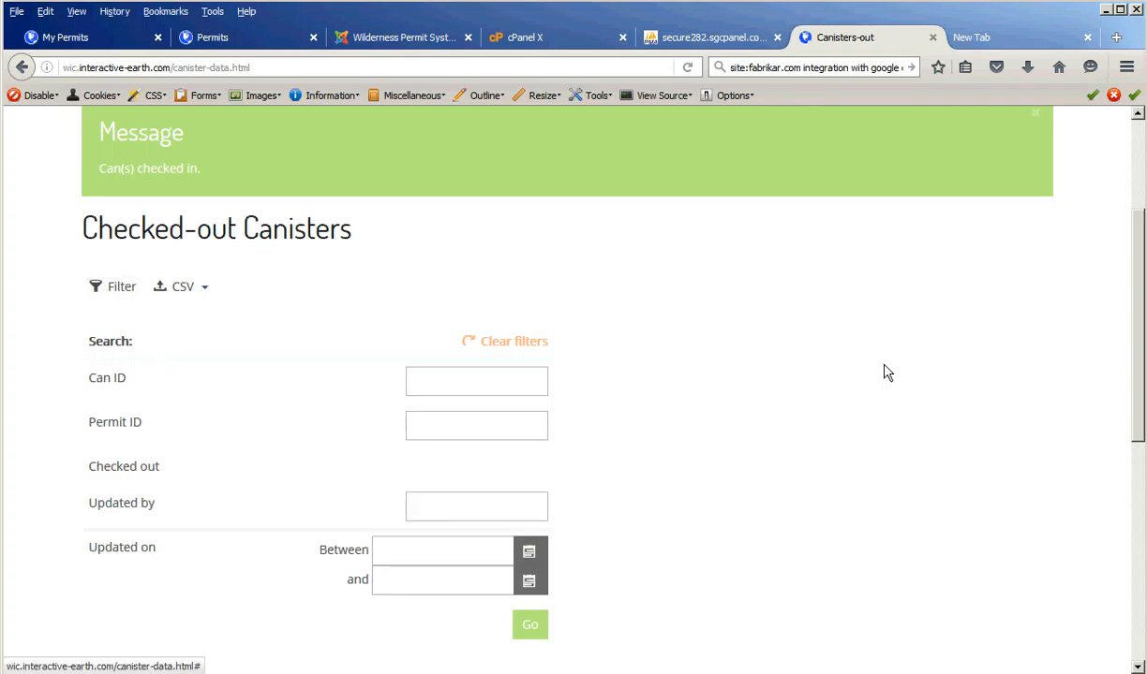
{"action": "scroll", "coordinate": [984, 459], "scroll_direction": "down", "scroll_amount": 3}
{"action": "left_click", "coordinate": [982, 457]}
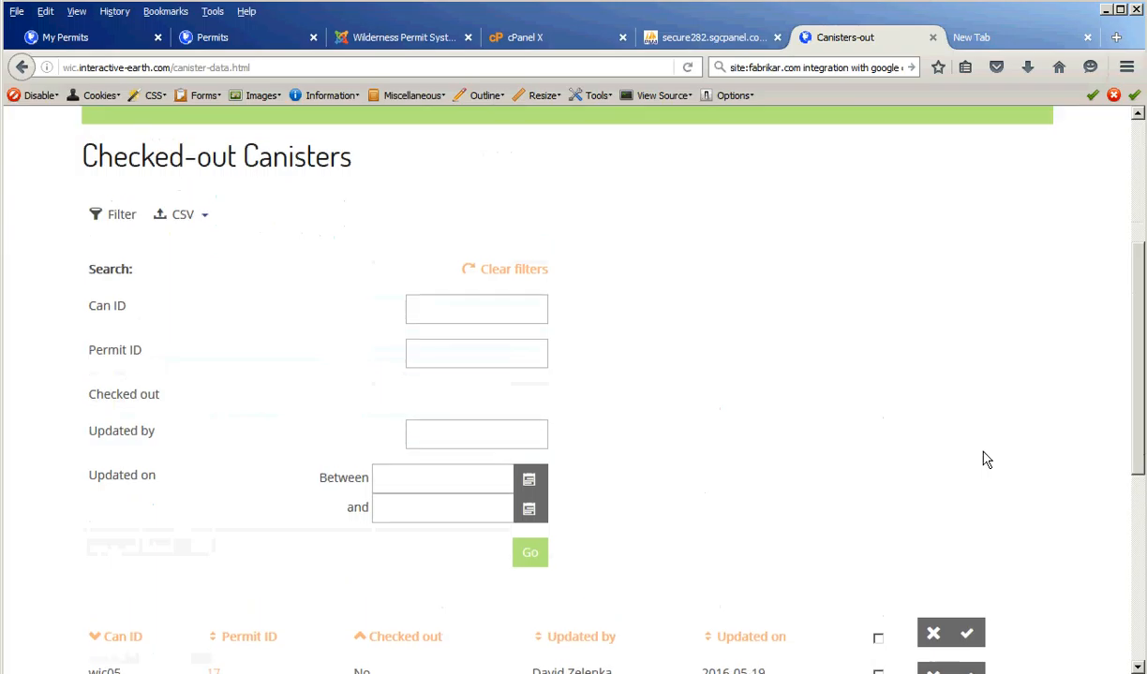
{"action": "scroll", "coordinate": [918, 403], "scroll_direction": "up", "scroll_amount": 1}
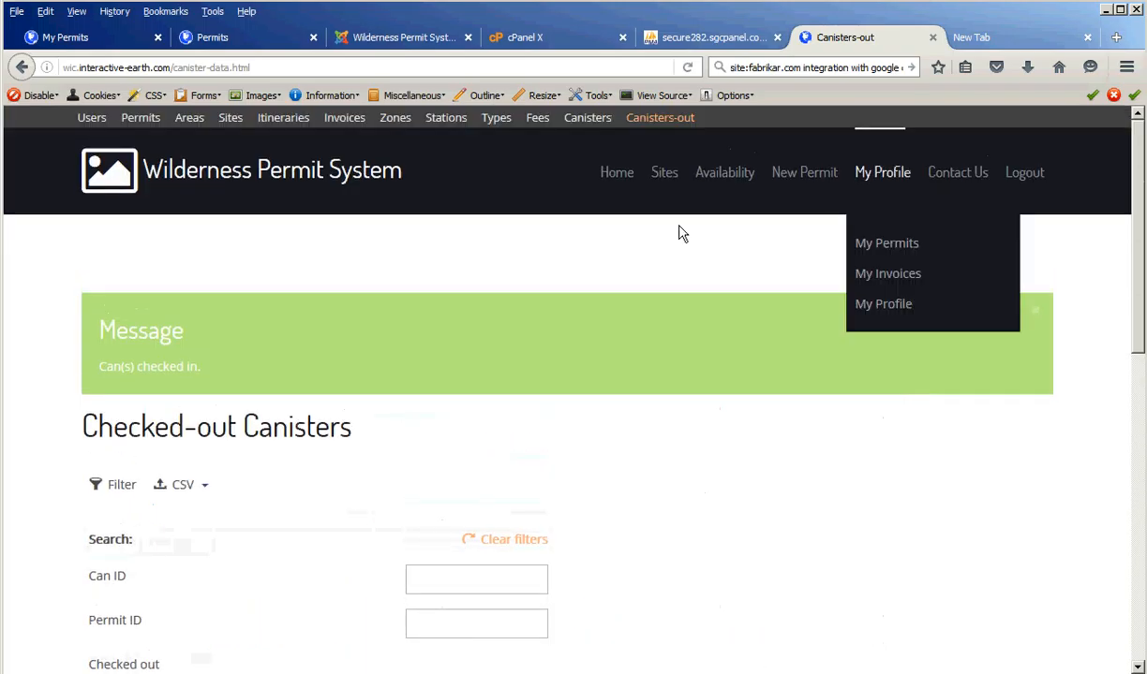
- Browse the Canisters inventory, showing wic05 and wic08 returned 2016-05-19, and view the CSV options
{"action": "left_click", "coordinate": [587, 118]}
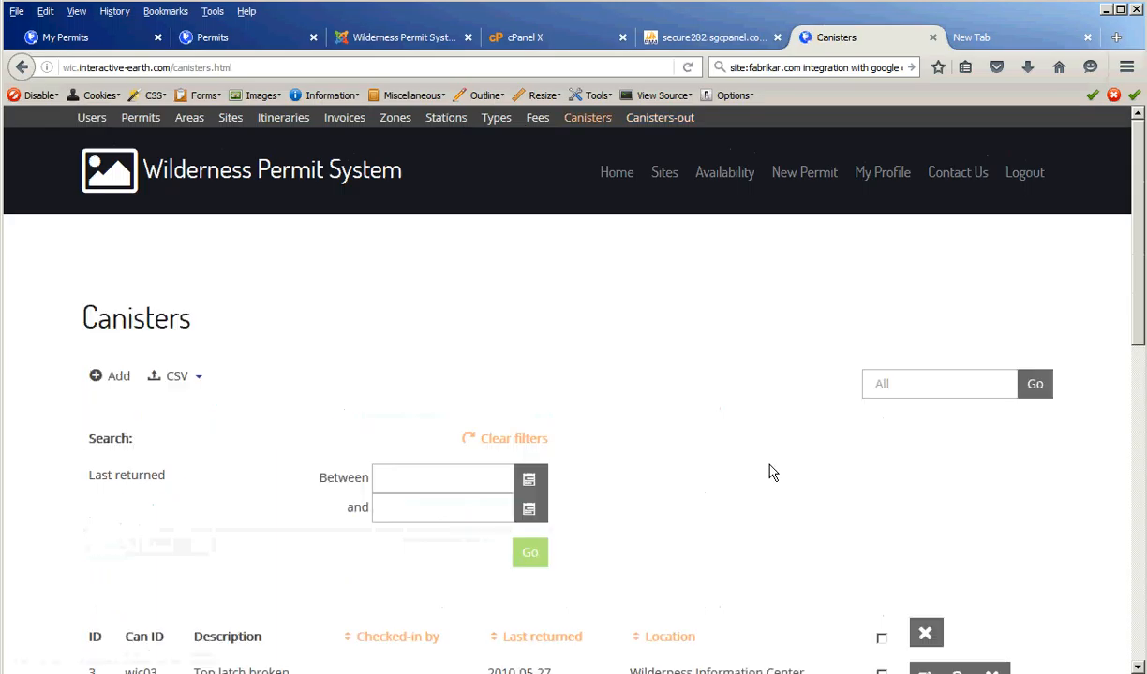
{"action": "left_click_drag", "start_coordinate": [1140, 309], "coordinate": [1137, 401]}
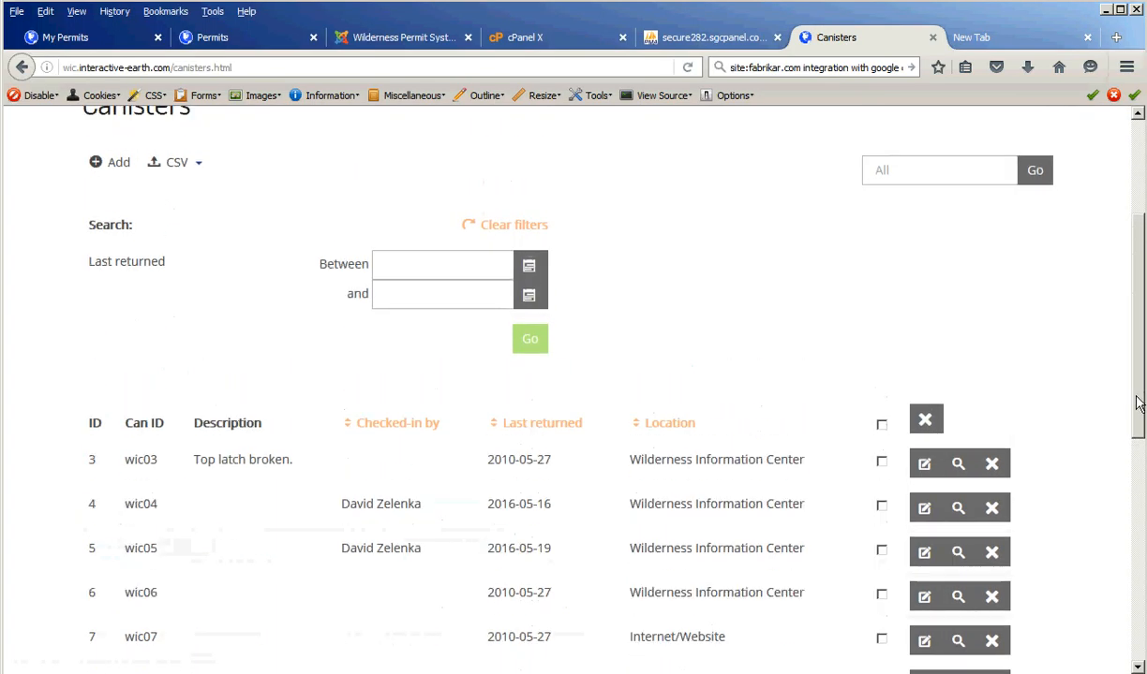
{"action": "scroll", "coordinate": [356, 220], "scroll_direction": "up", "scroll_amount": 2}
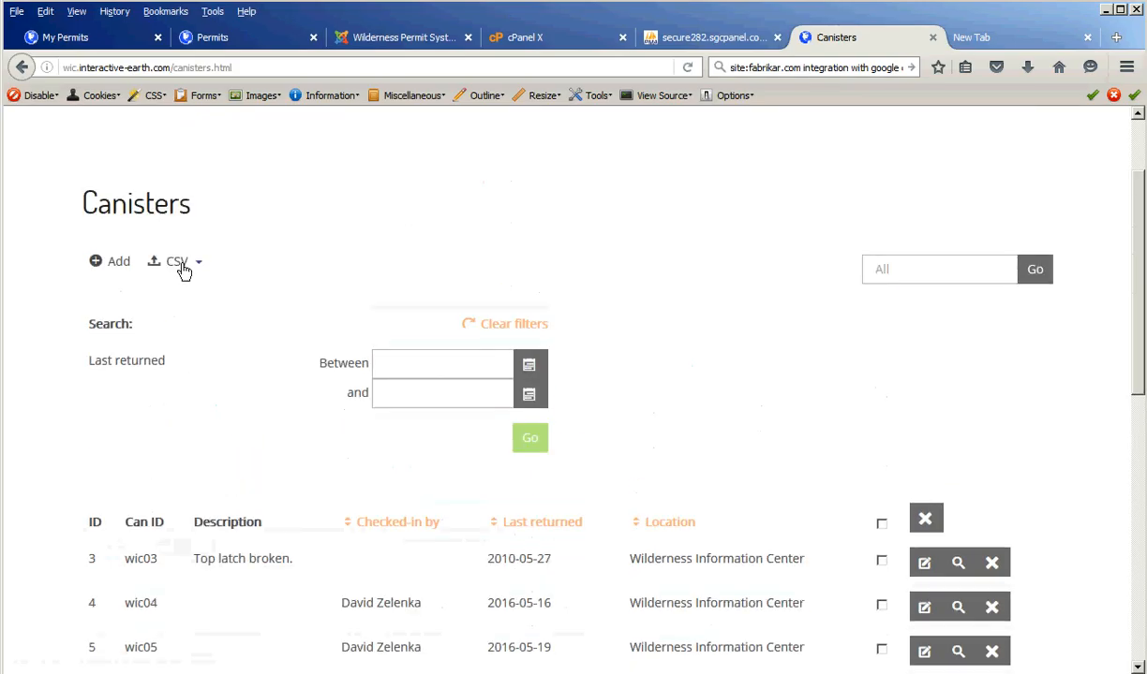
{"action": "left_click", "coordinate": [180, 267]}
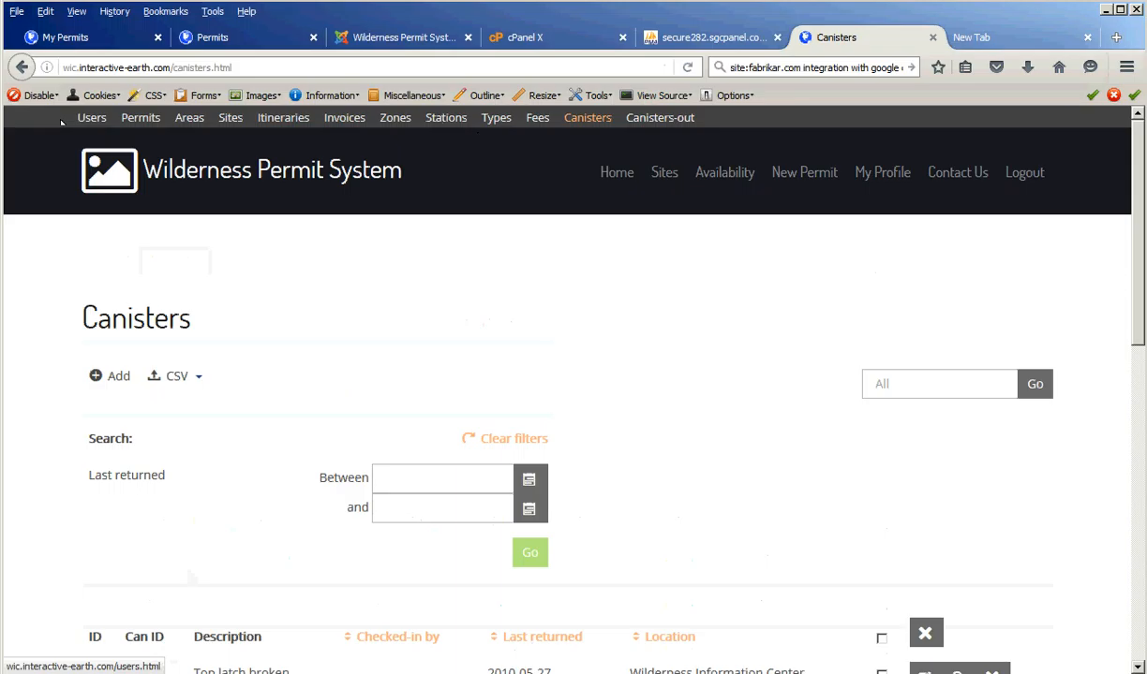
- Go through Permits and Areas to the Sites list and scroll its group size, quota and stock columns
{"action": "left_click", "coordinate": [139, 119]}
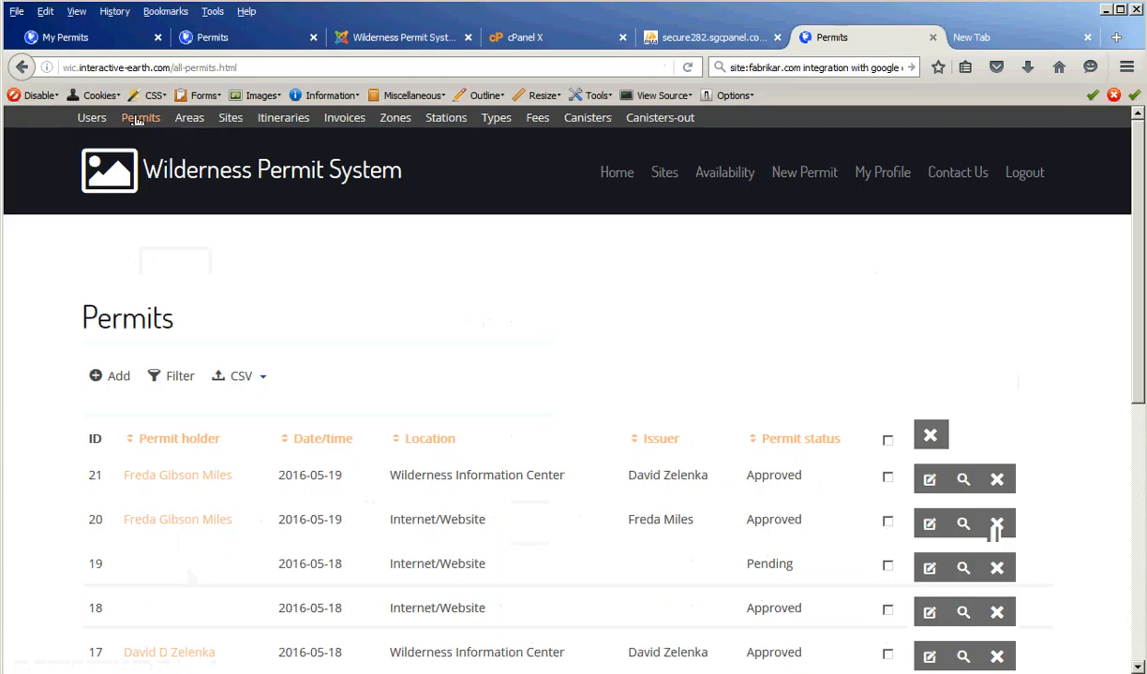
{"action": "left_click", "coordinate": [188, 119]}
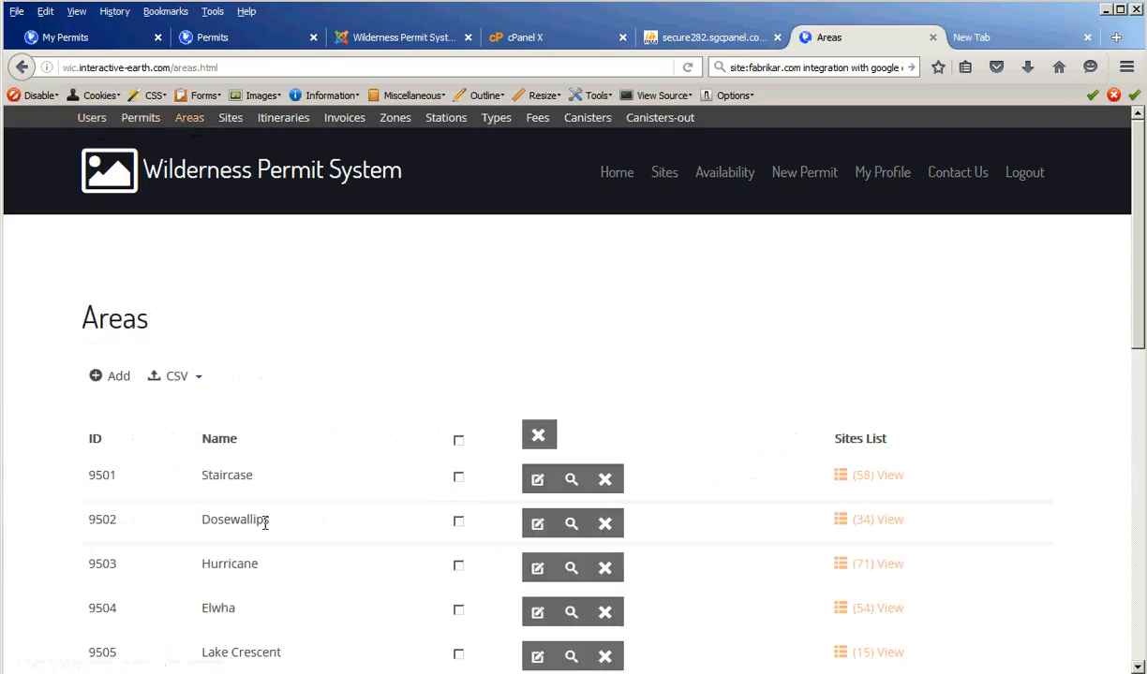
{"action": "left_click", "coordinate": [230, 119]}
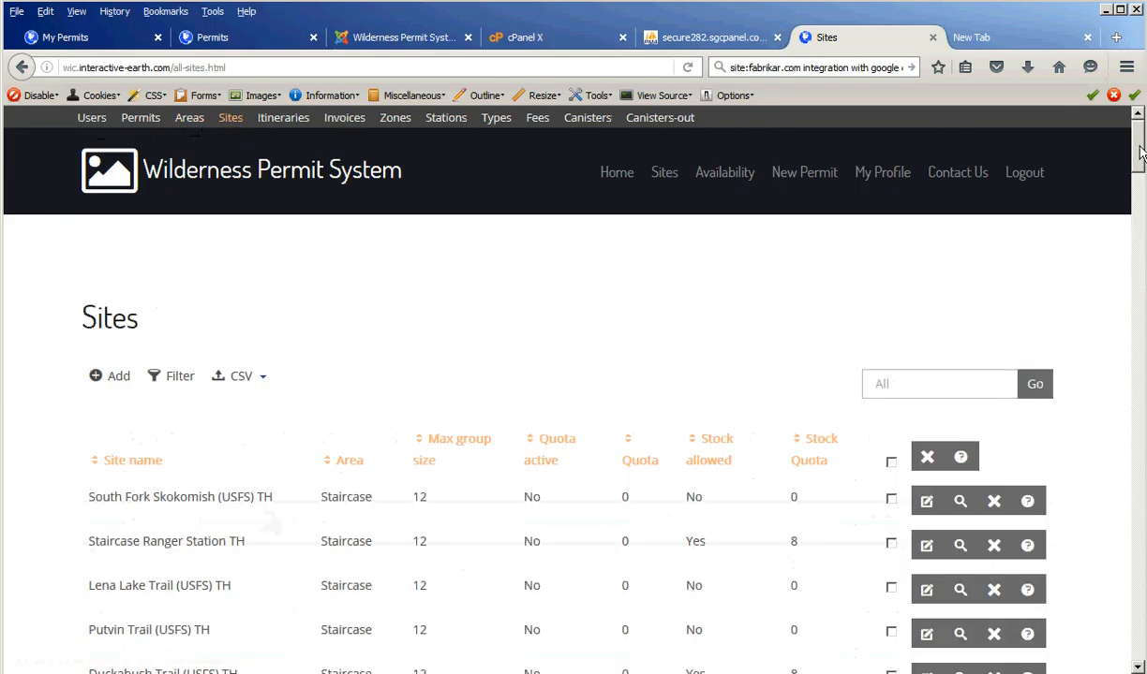
{"action": "scroll", "coordinate": [1141, 167], "scroll_direction": "down", "scroll_amount": 3}
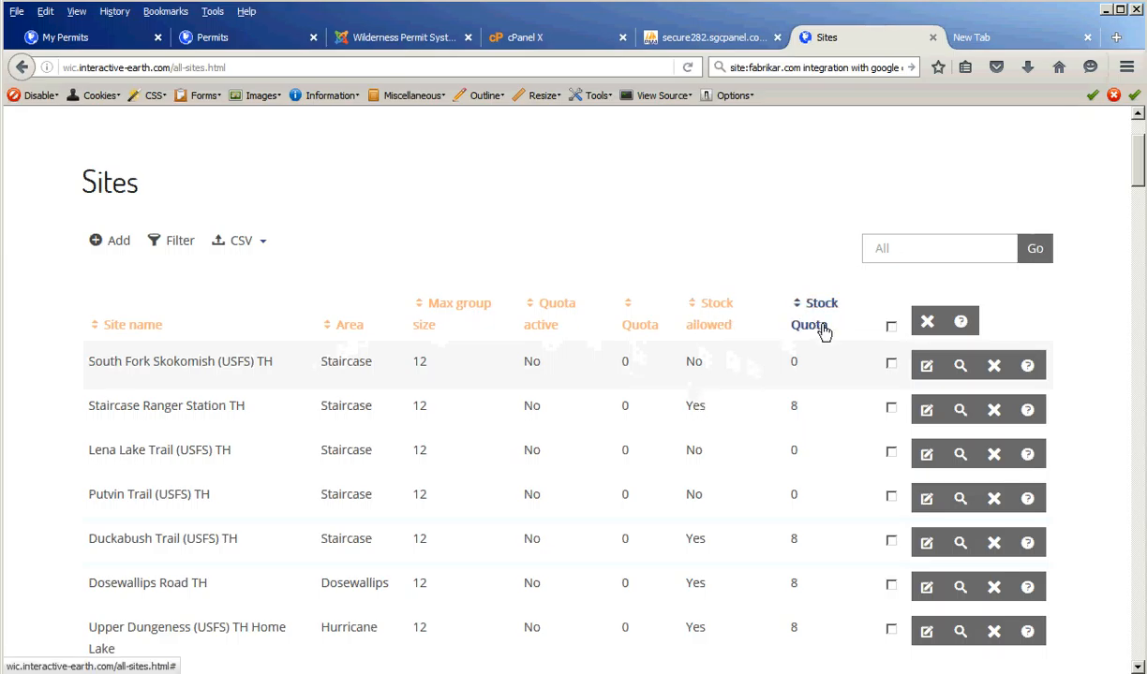
{"action": "left_click", "coordinate": [926, 366]}
{"action": "scroll", "coordinate": [1125, 348], "scroll_direction": "down", "scroll_amount": 5}
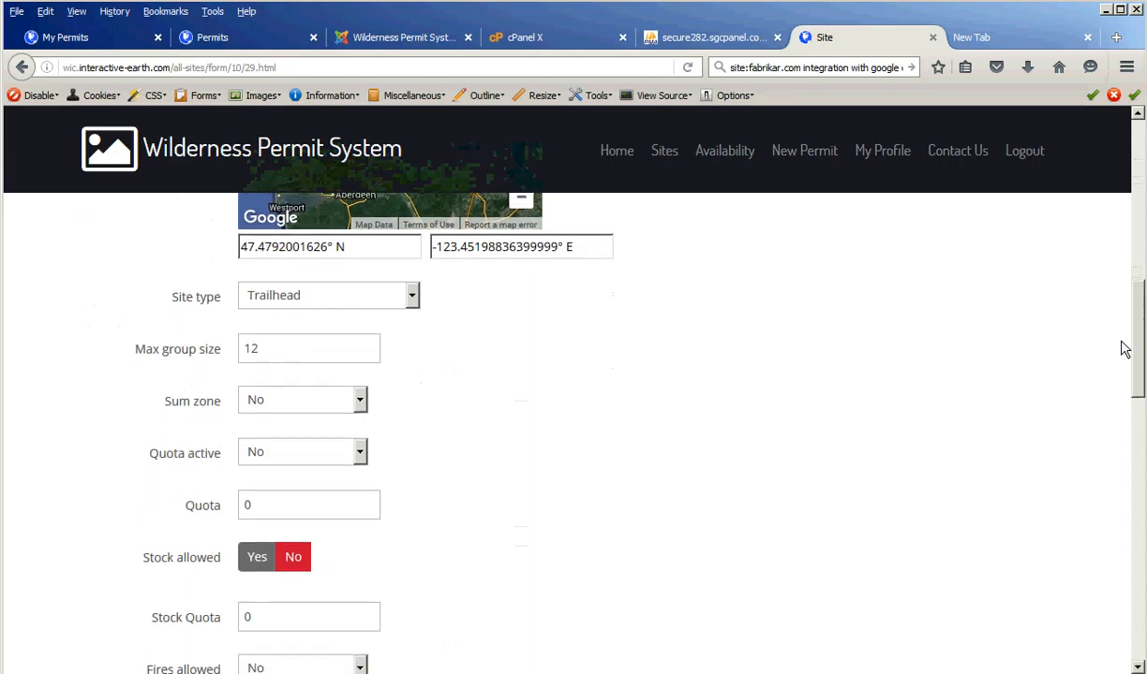
{"action": "scroll", "coordinate": [1124, 351], "scroll_direction": "down", "scroll_amount": 1}
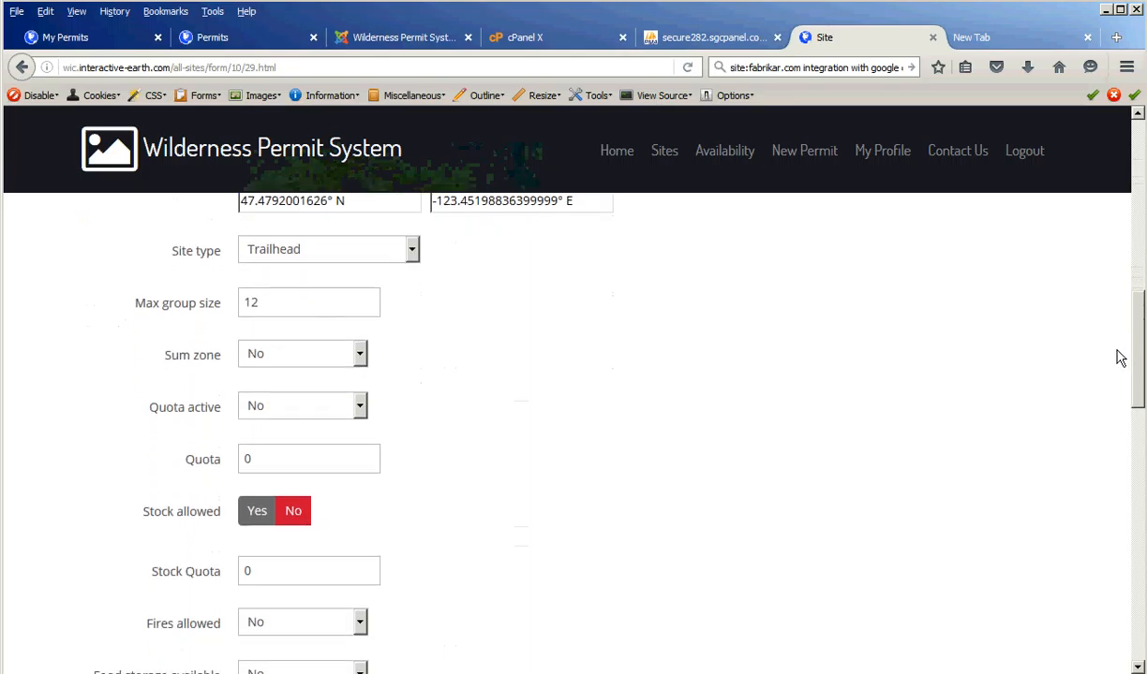
{"action": "scroll", "coordinate": [1119, 366], "scroll_direction": "down", "scroll_amount": 1}
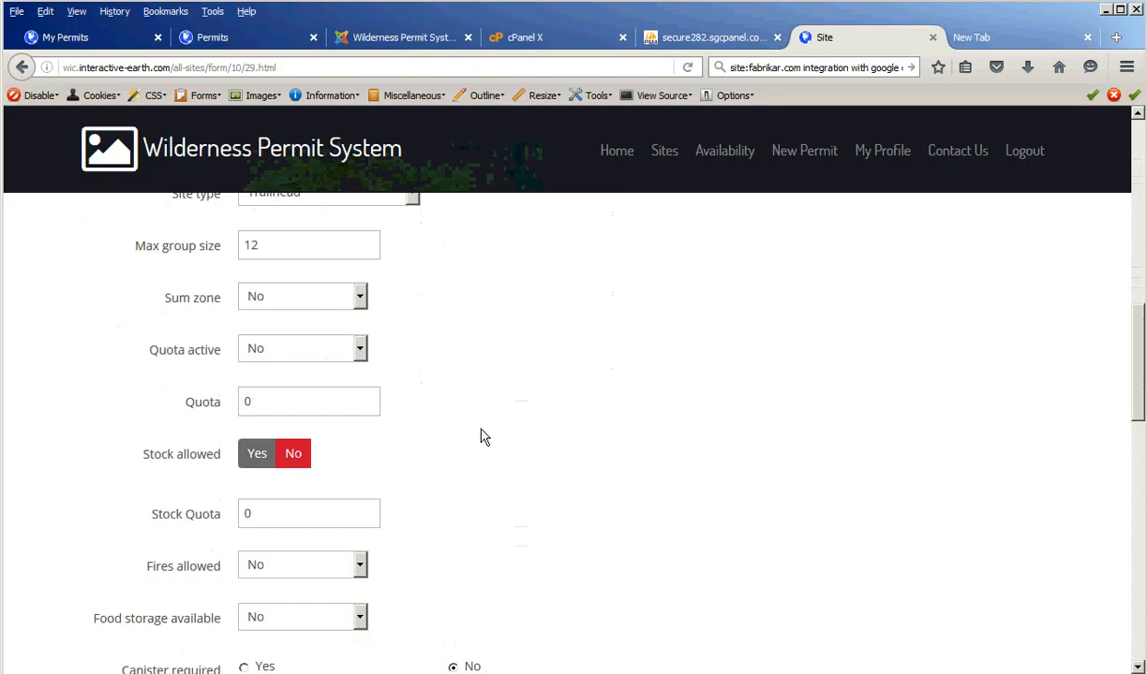
{"action": "scroll", "coordinate": [477, 450], "scroll_direction": "down", "scroll_amount": 1}
{"action": "scroll", "coordinate": [478, 456], "scroll_direction": "down", "scroll_amount": 3}
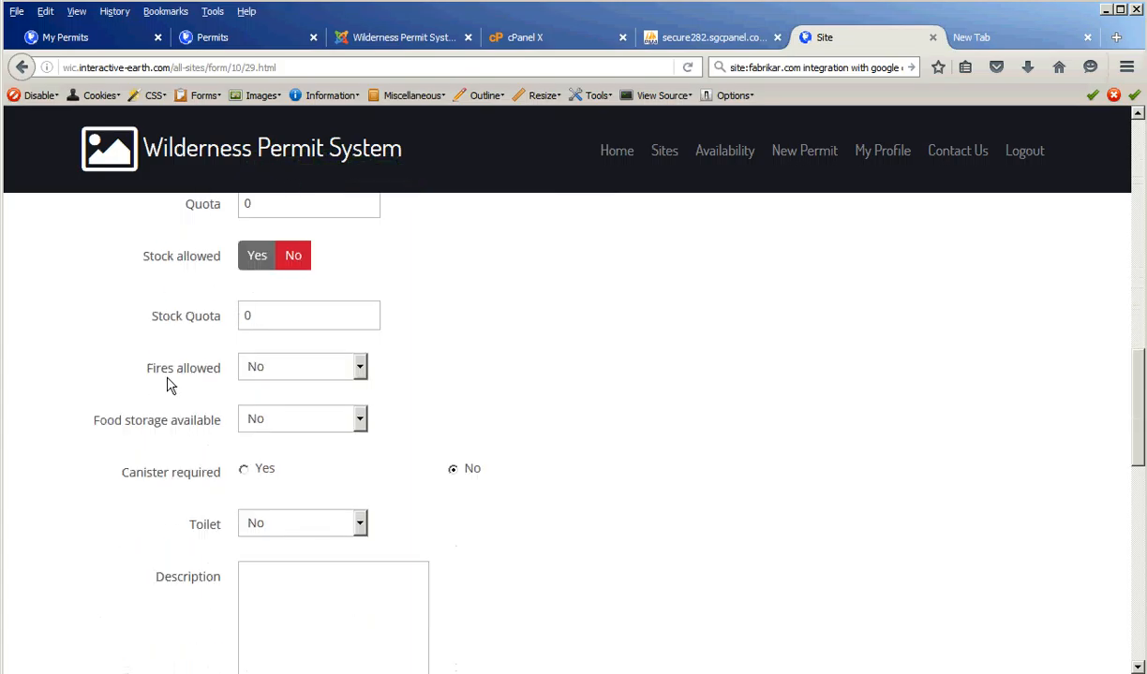
{"action": "scroll", "coordinate": [339, 450], "scroll_direction": "down", "scroll_amount": 7}
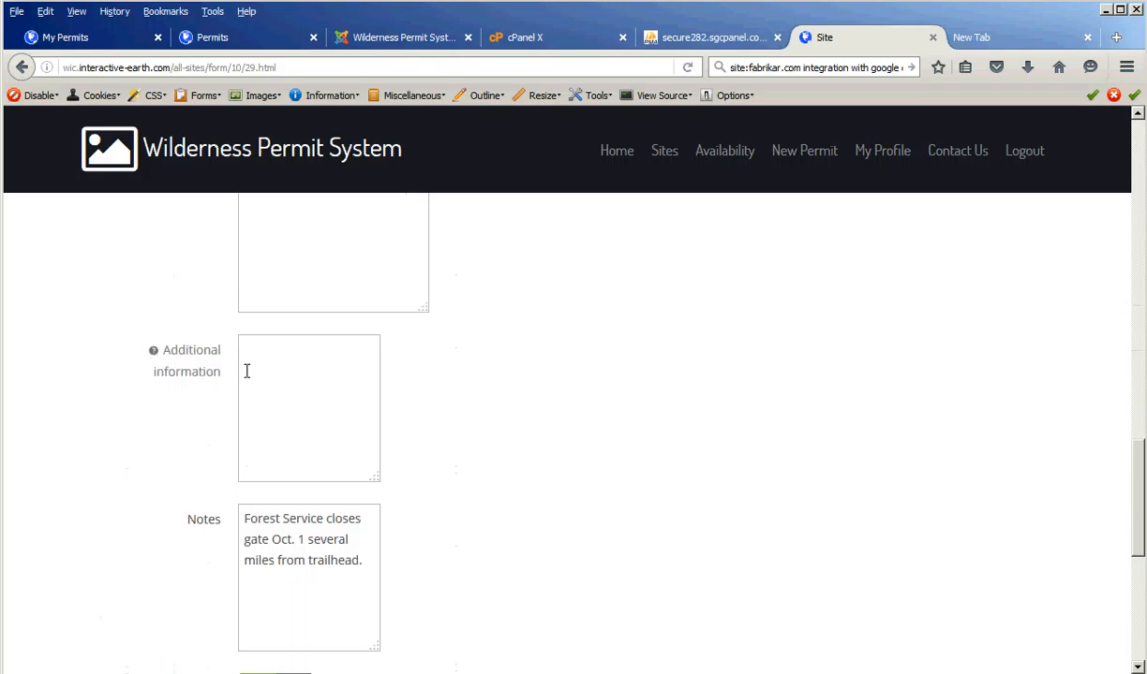
{"action": "scroll", "coordinate": [1092, 471], "scroll_direction": "down", "scroll_amount": 4}
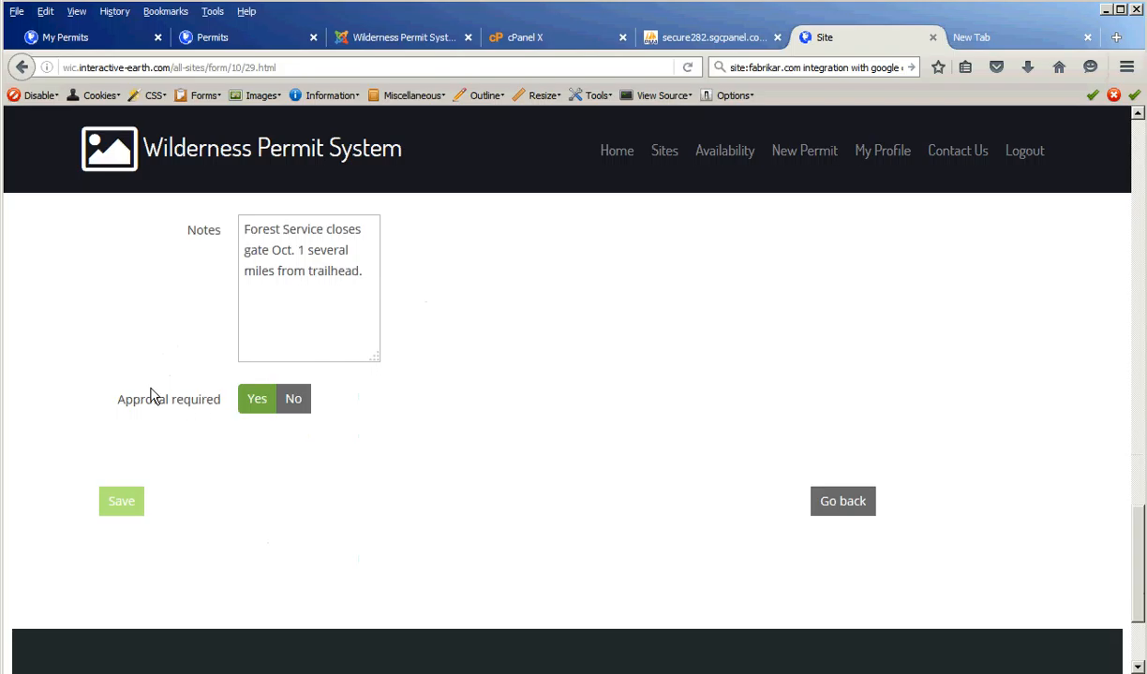
{"action": "left_click", "coordinate": [860, 507]}
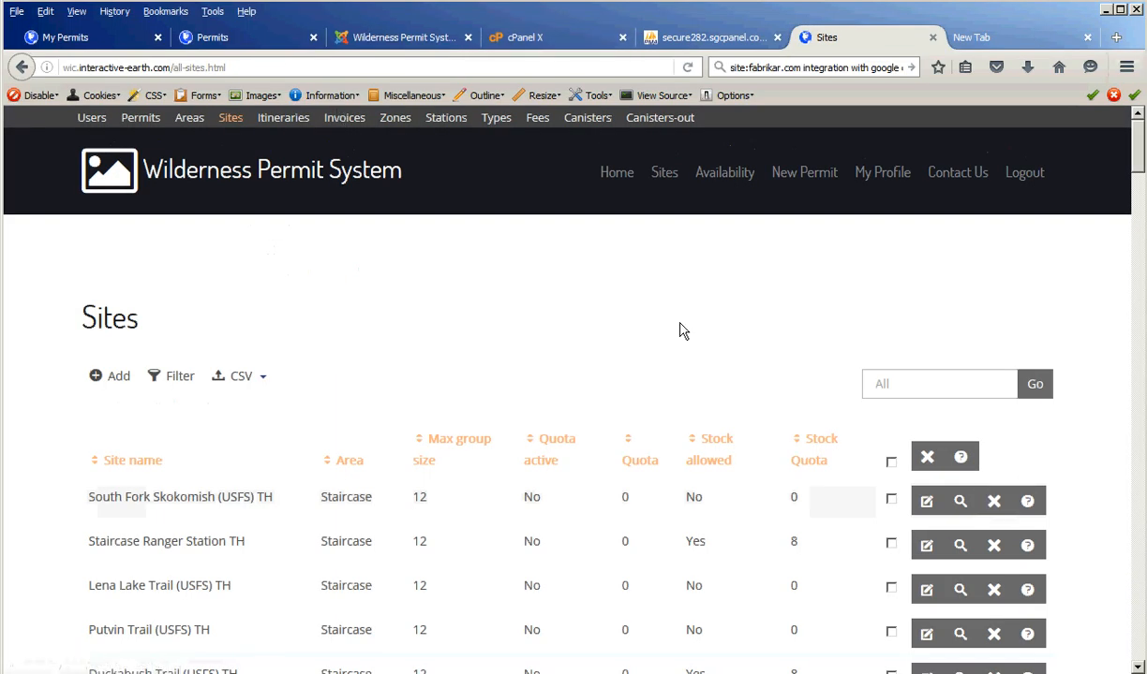
- In Joomla, go to Content > Articles and open 'Your Permit has been Approved'
{"action": "left_click", "coordinate": [397, 38]}
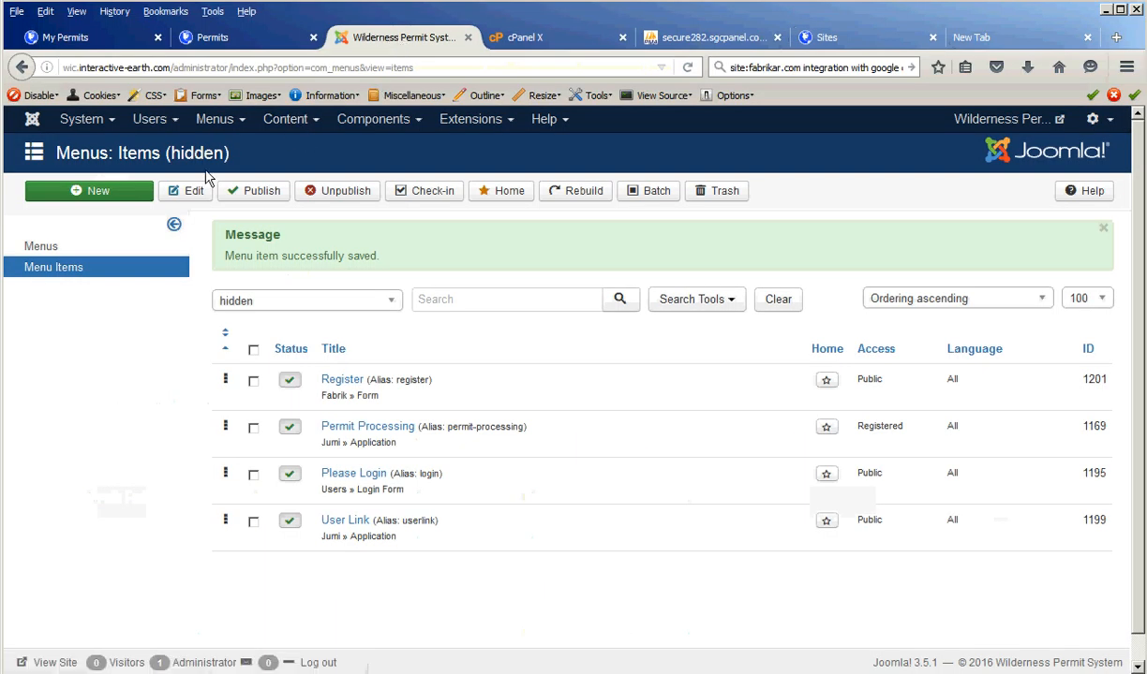
{"action": "left_click", "coordinate": [291, 120]}
{"action": "left_click", "coordinate": [294, 159]}
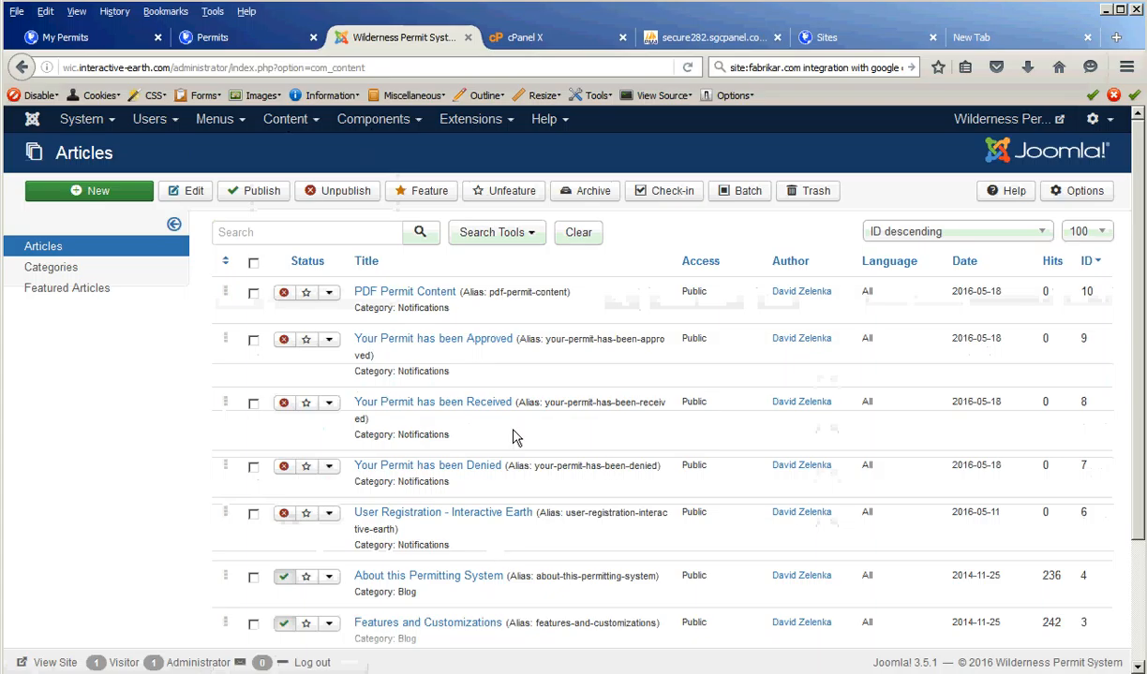
{"action": "left_click", "coordinate": [413, 340]}
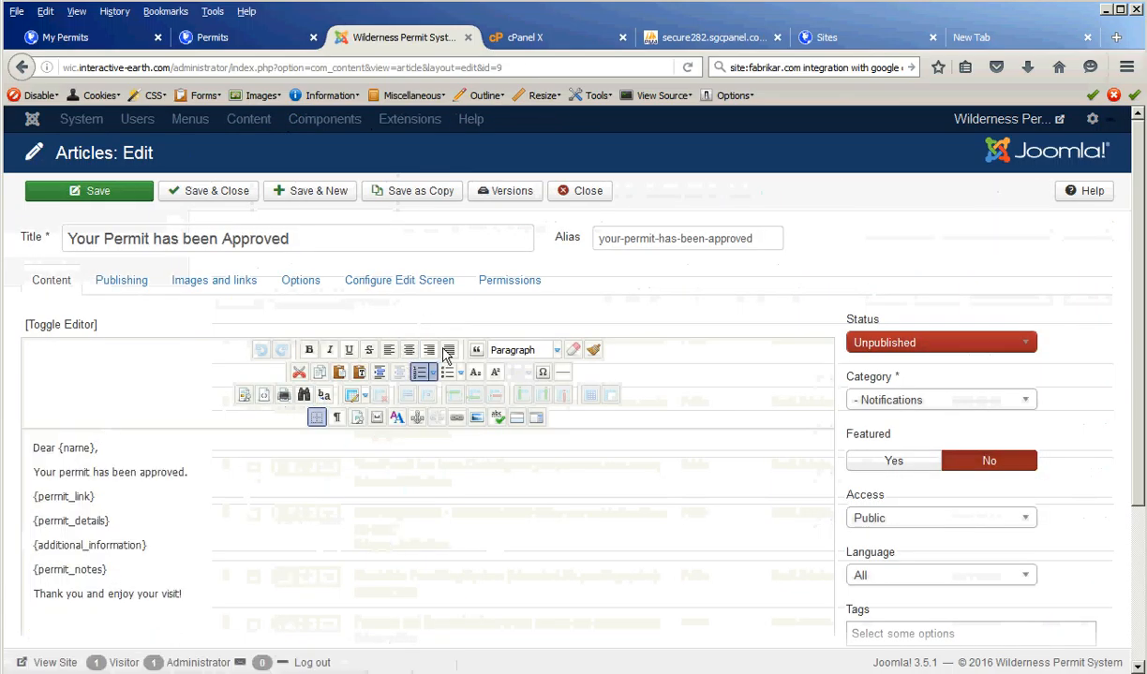
- Close the approval article unsaved and open 'PDF Permit Content' to review its placeholders
{"action": "left_click", "coordinate": [584, 195]}
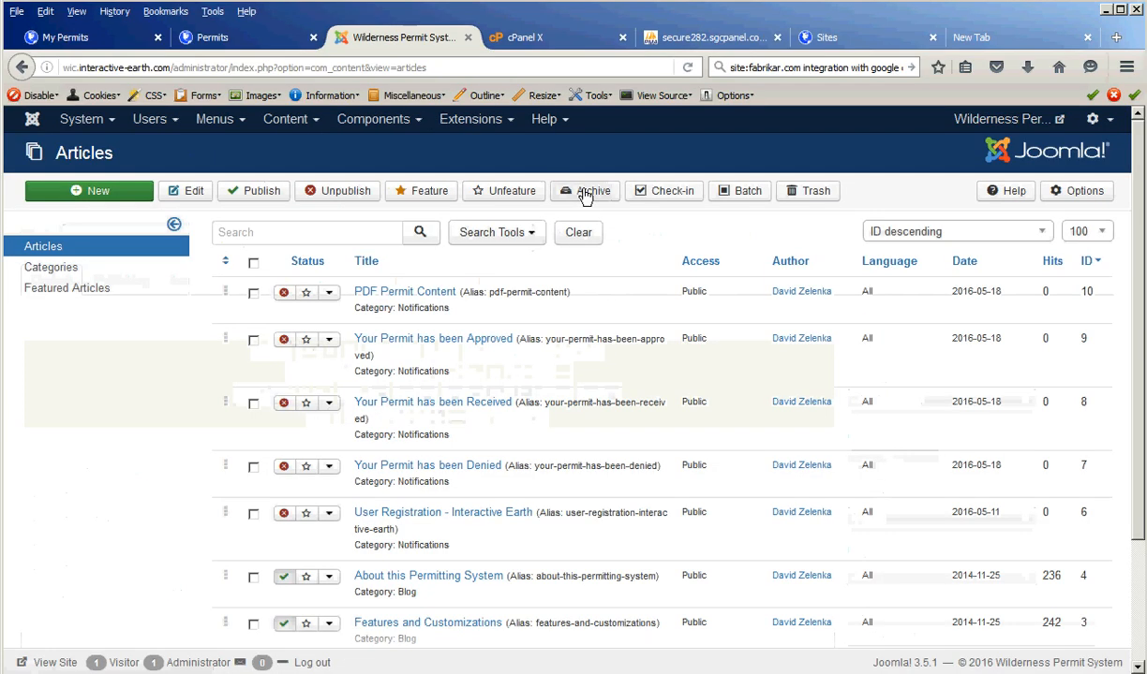
{"action": "left_click", "coordinate": [420, 295]}
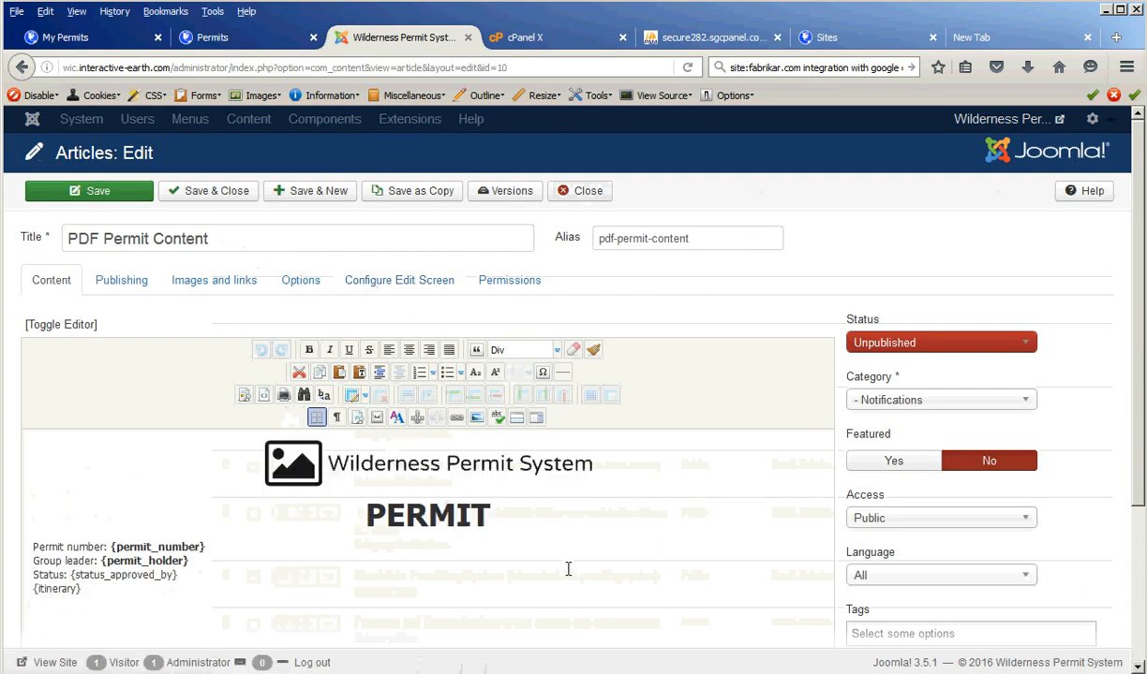
{"action": "scroll", "coordinate": [568, 569], "scroll_direction": "down", "scroll_amount": 3}
{"action": "scroll", "coordinate": [560, 566], "scroll_direction": "up", "scroll_amount": 2}
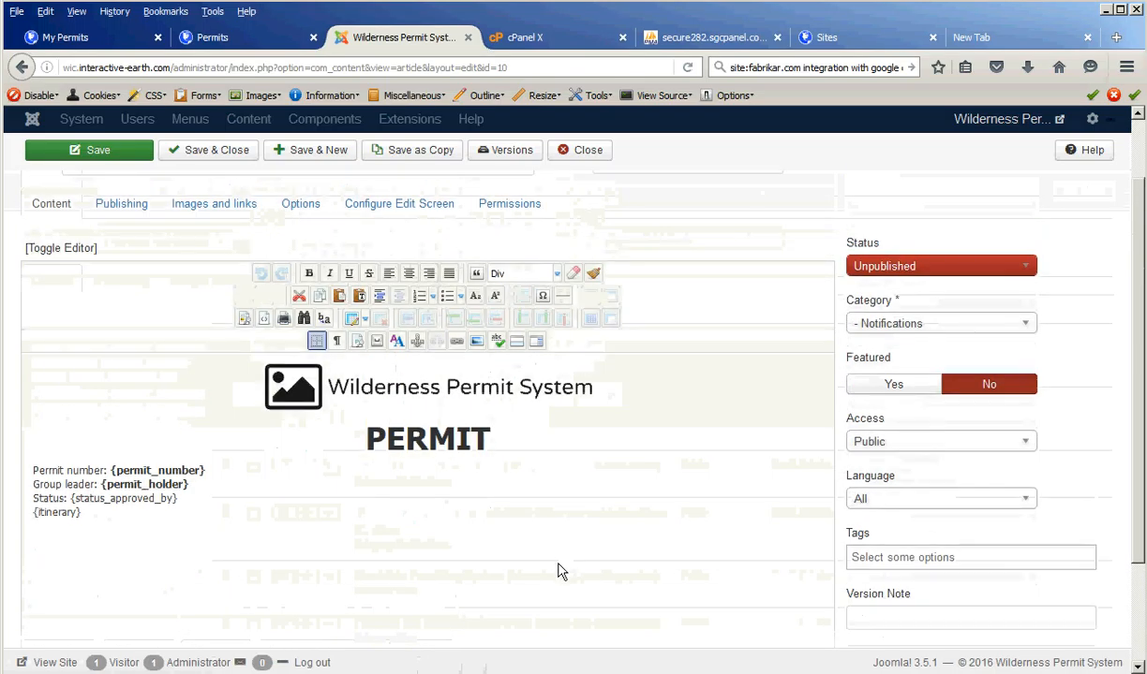
{"action": "scroll", "coordinate": [557, 569], "scroll_direction": "up", "scroll_amount": 1}
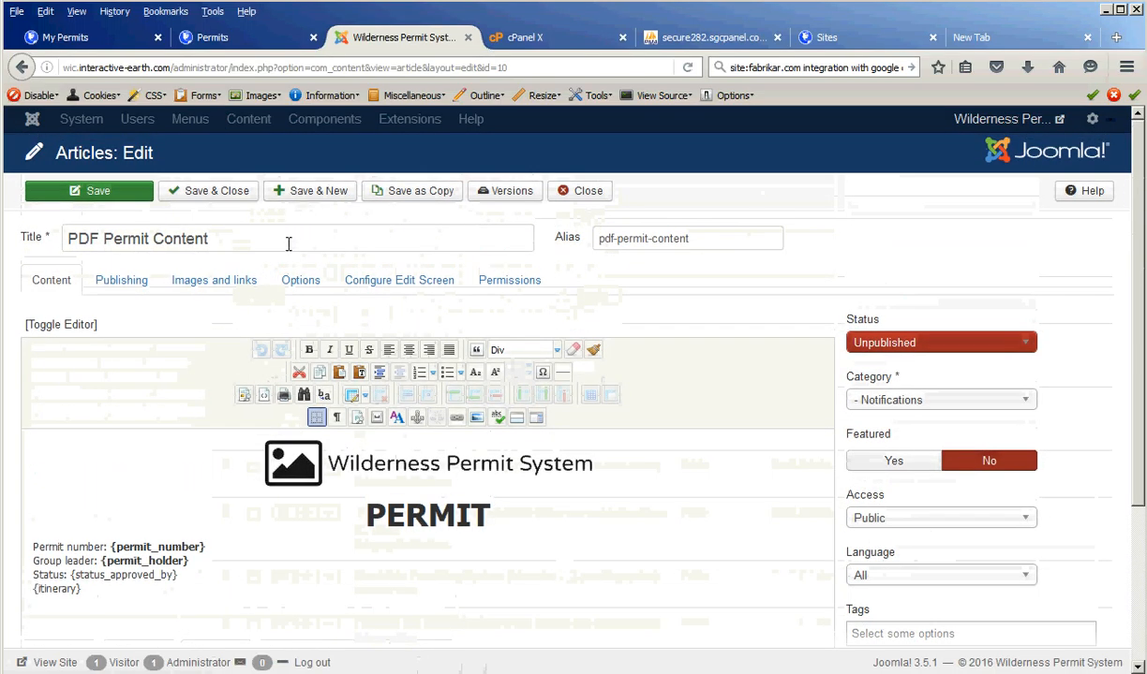